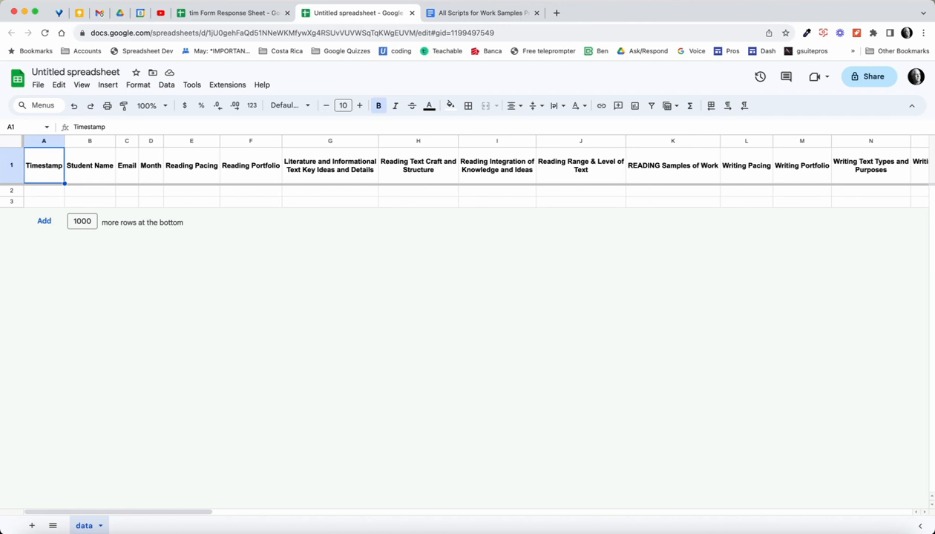
# - Select all headers in row 1 of the data sheet to count them, and add a new blank sheet
pyautogui.press('super+shift+Right')
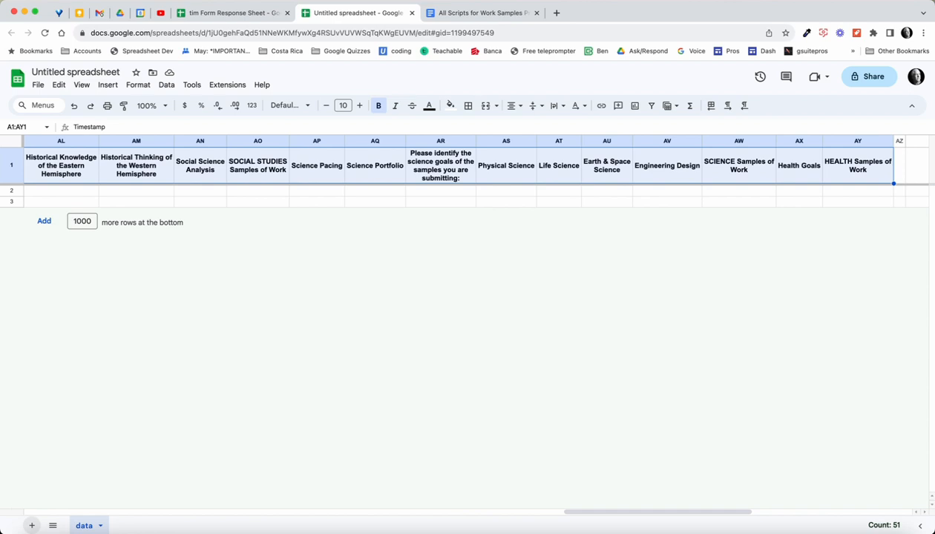
pyautogui.click(31, 525)
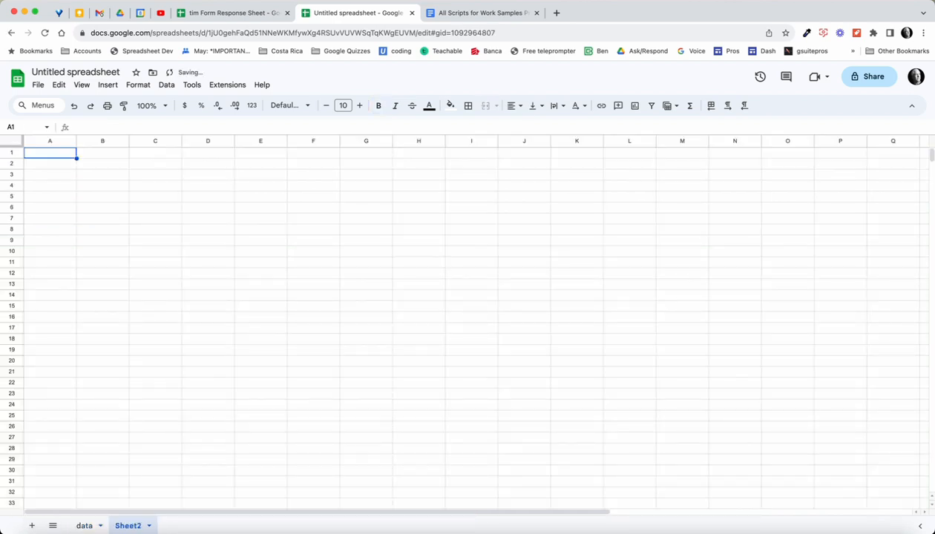
# - Enter a SEQUENCE formula in cell A1 of the new sheet that numbers the rows from 1 to 51
pyautogui.write('se')
pyautogui.press('Tab')
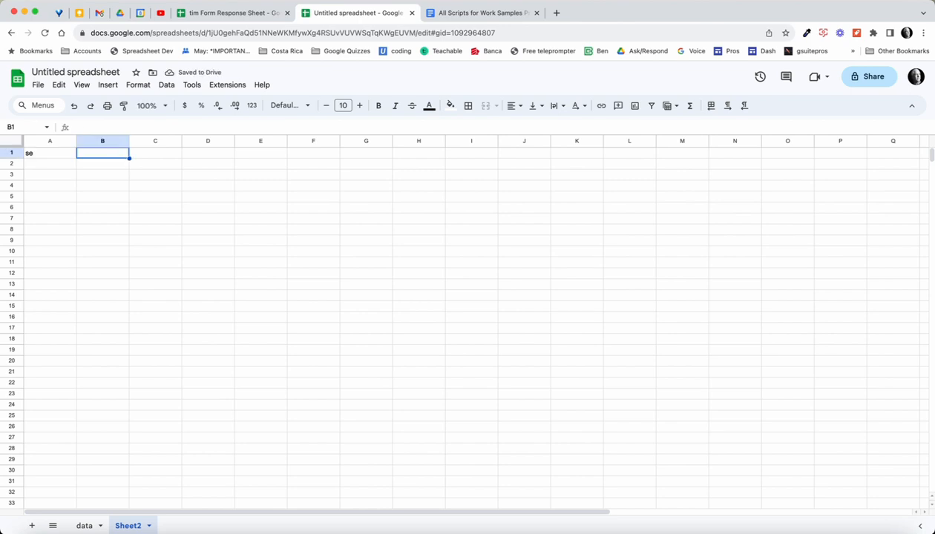
pyautogui.press('Left')
pyautogui.write('=se')
pyautogui.press('Tab')
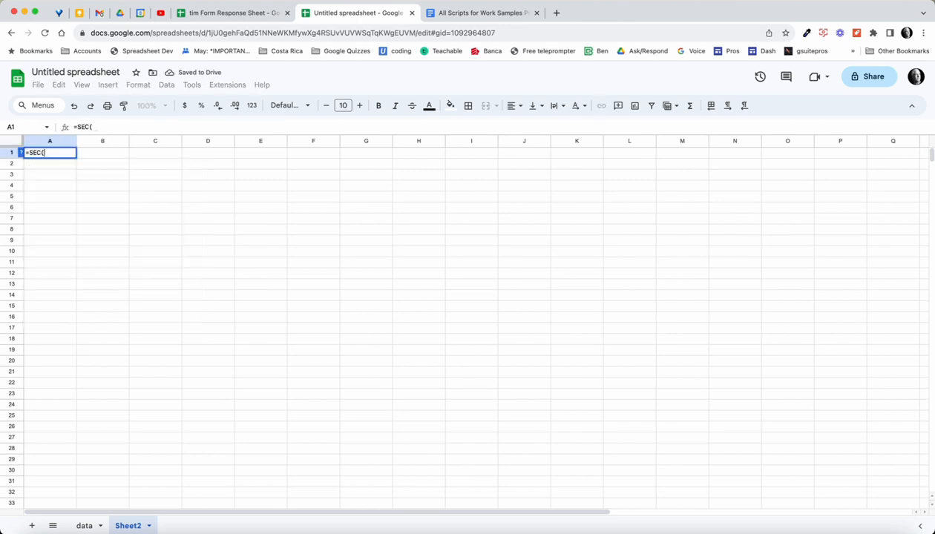
pyautogui.press('BackSpace')
pyautogui.press('BackSpace')
pyautogui.press('BackSpace')
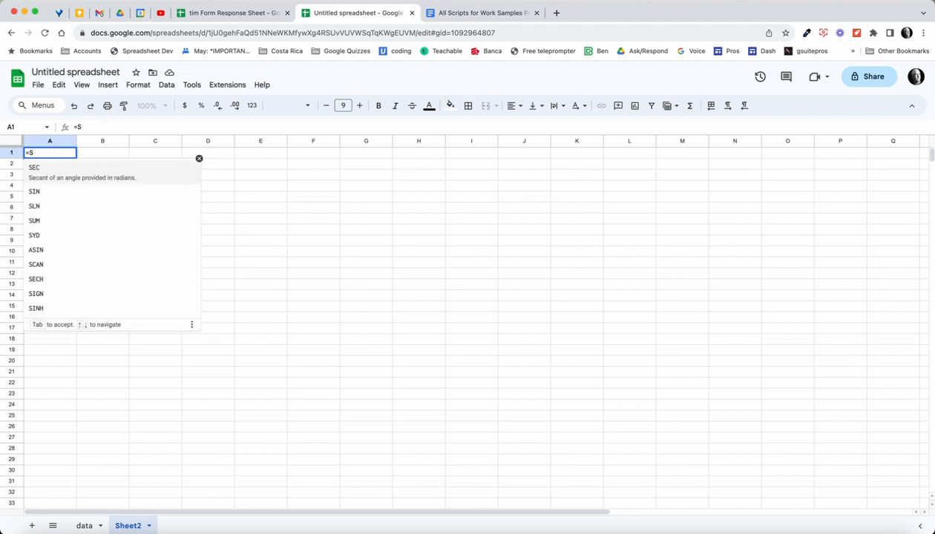
pyautogui.write('eq')
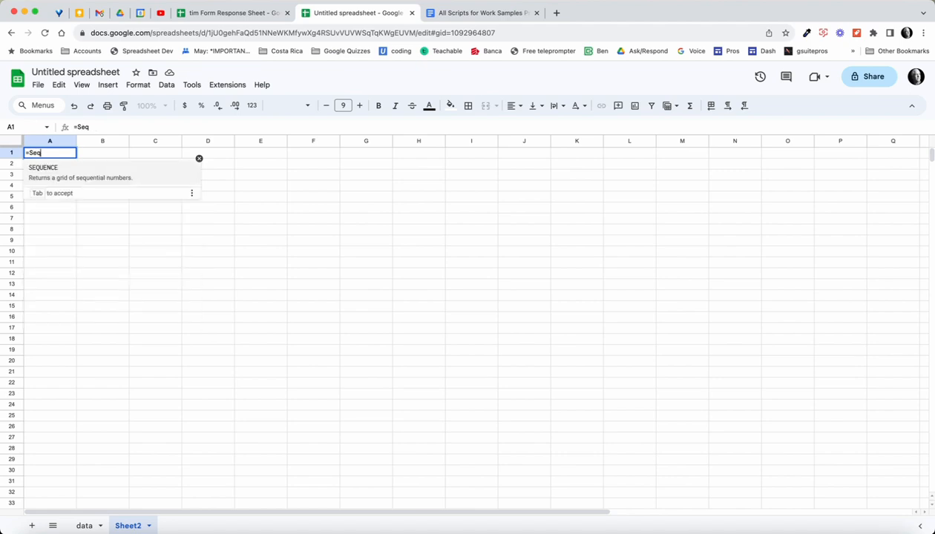
pyautogui.press('Tab')
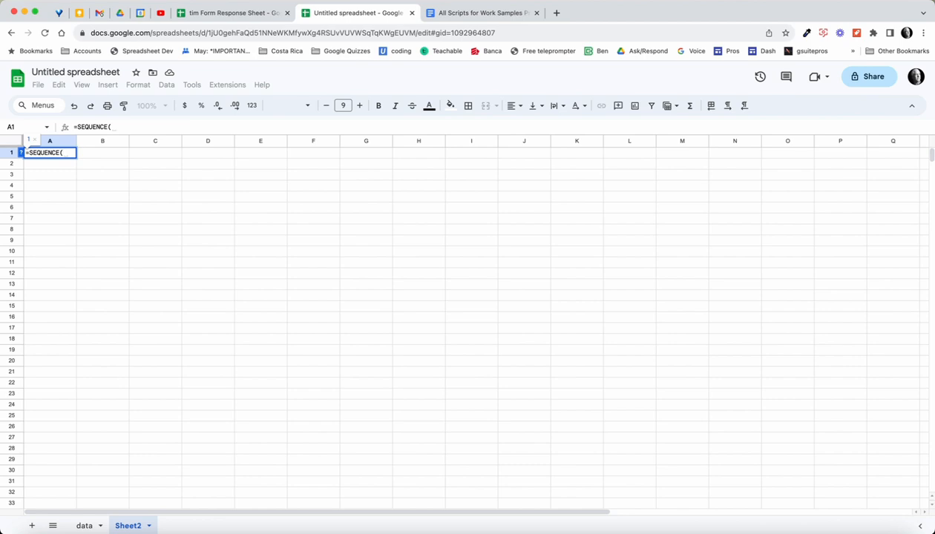
pyautogui.write('52')
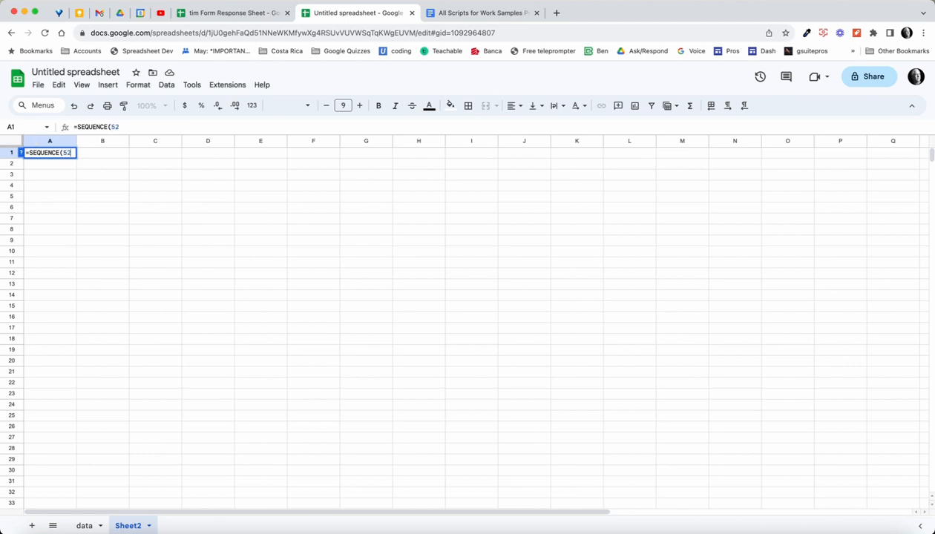
pyautogui.press('Return')
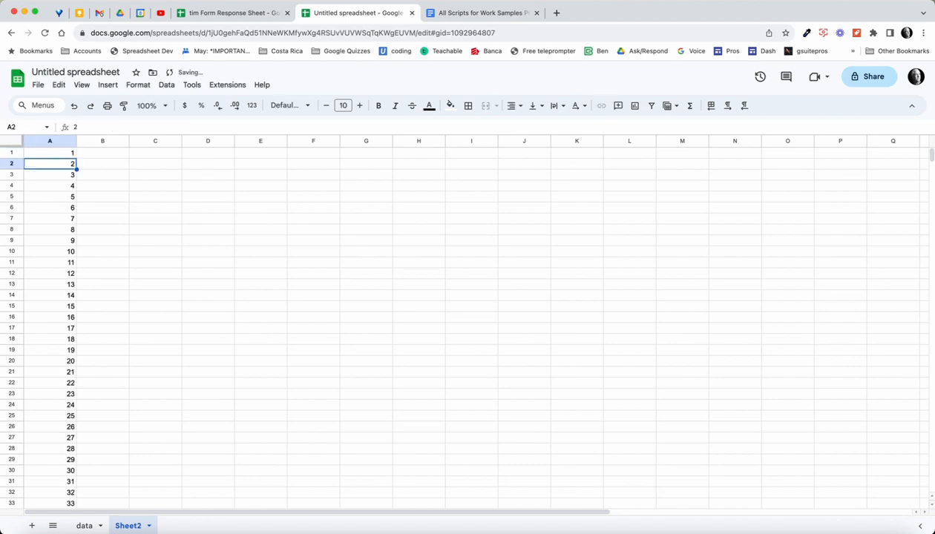
# - Delete the empty rows 52 to 1000 below the number sequence
pyautogui.scroll(-3, 475, 327)
pyautogui.hscroll(1, 474, 326)
pyautogui.scroll(3, 475, 326)
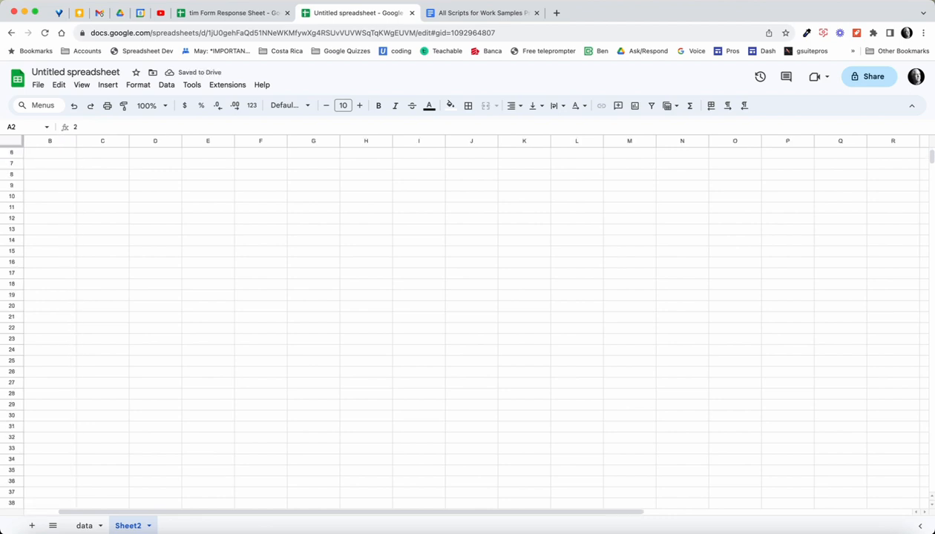
pyautogui.hscroll(-1, 475, 327)
pyautogui.scroll(-1, 474, 326)
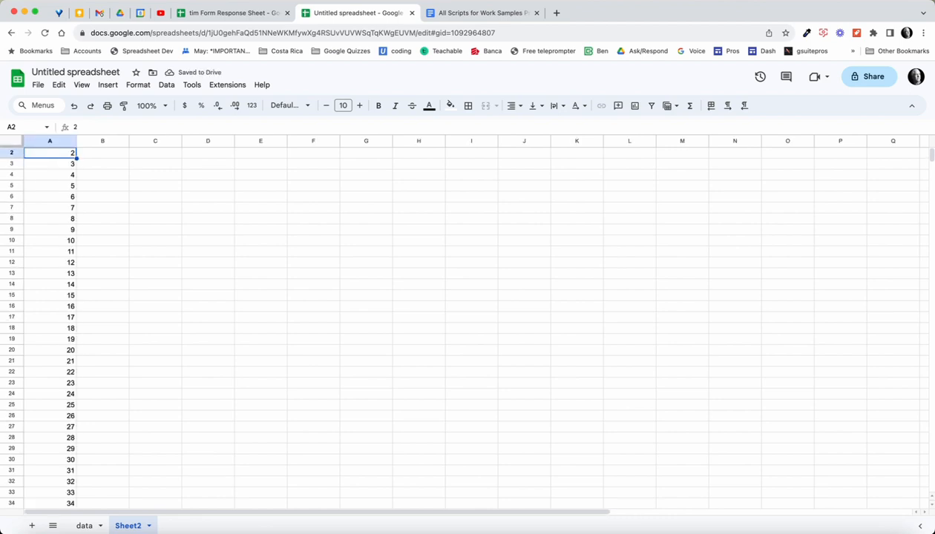
pyautogui.scroll(-10, 475, 326)
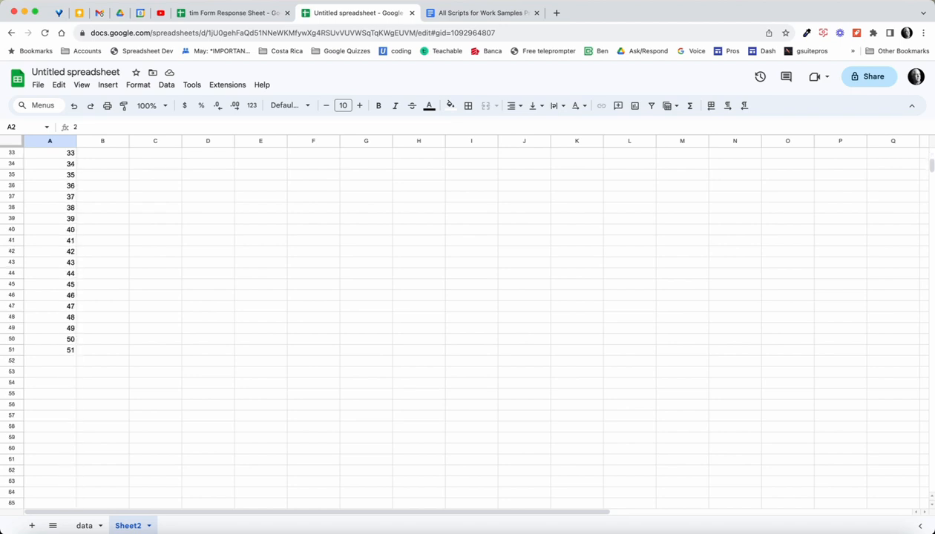
pyautogui.click(11, 362)
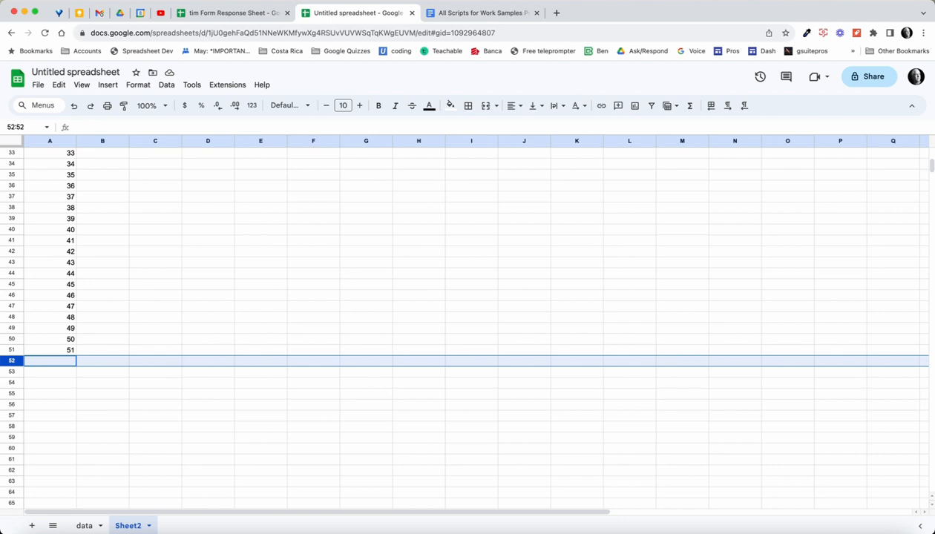
pyautogui.press('super+shift+Down')
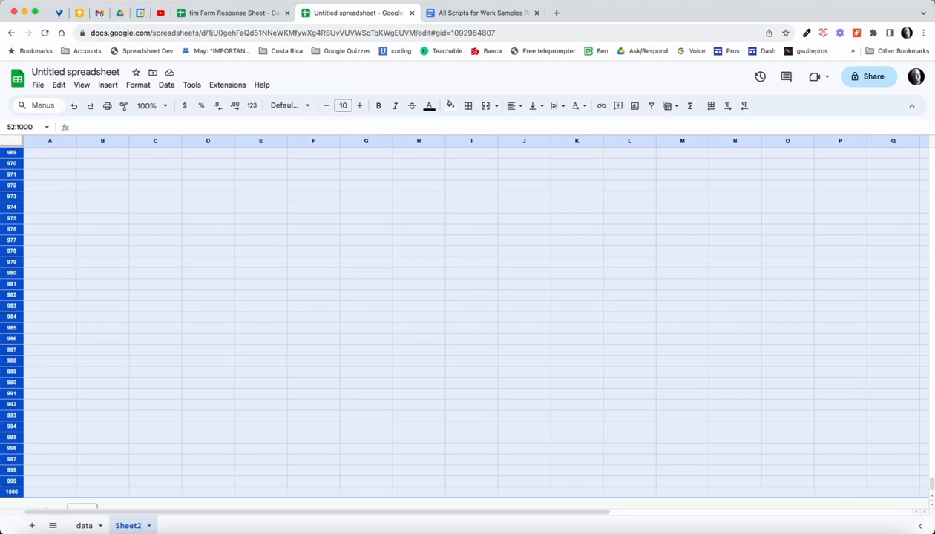
pyautogui.rightClick(11, 361)
pyautogui.click(67, 205)
# - Delete the unused columns J to Z from Sheet2
pyautogui.scroll(2, 468, 326)
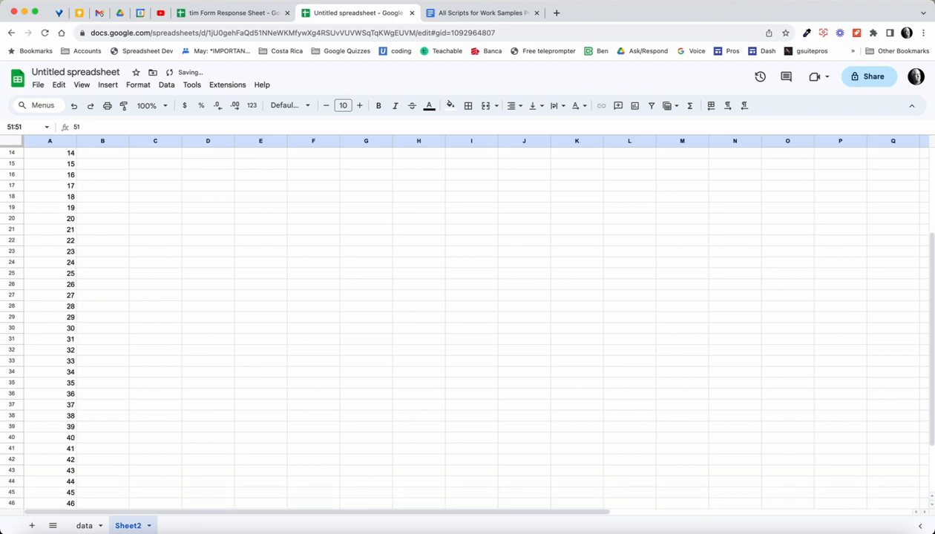
pyautogui.scroll(4, 467, 327)
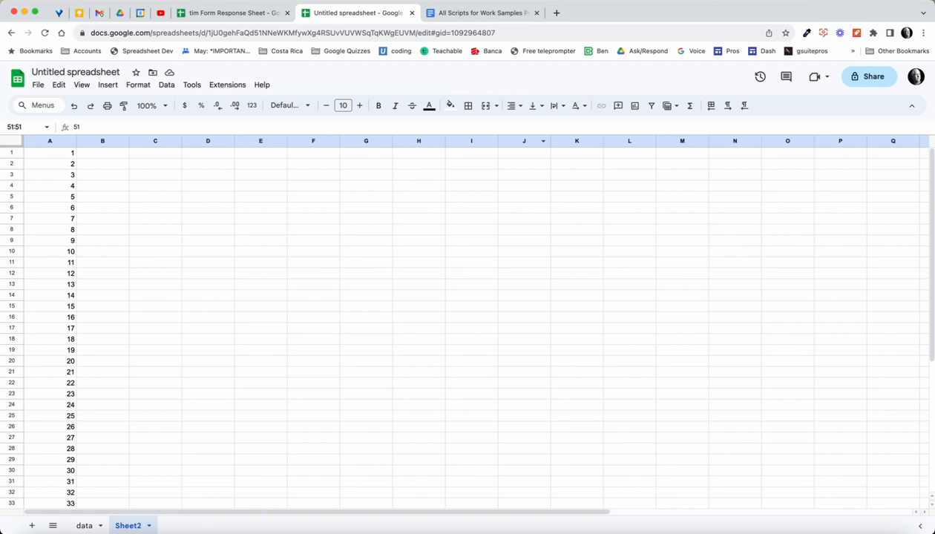
pyautogui.click(523, 141)
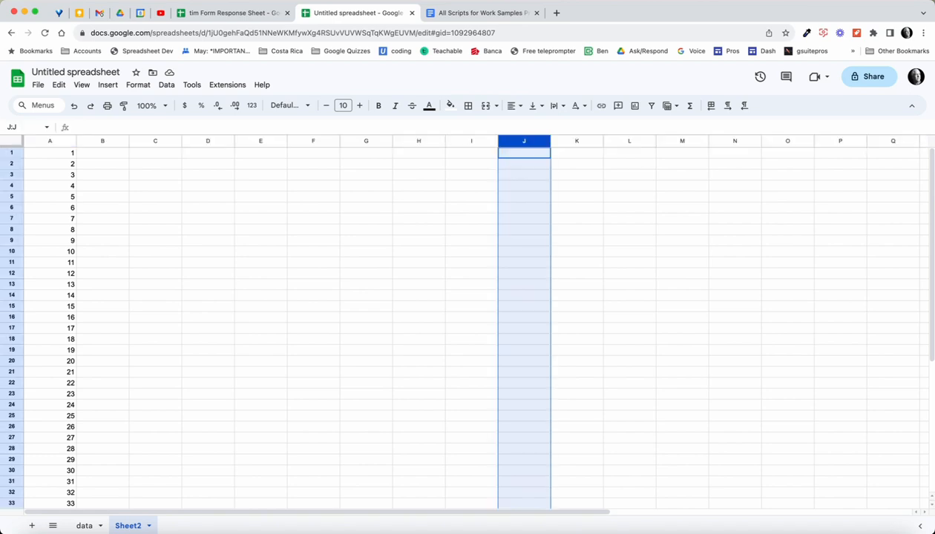
pyautogui.press('super+shift+Right')
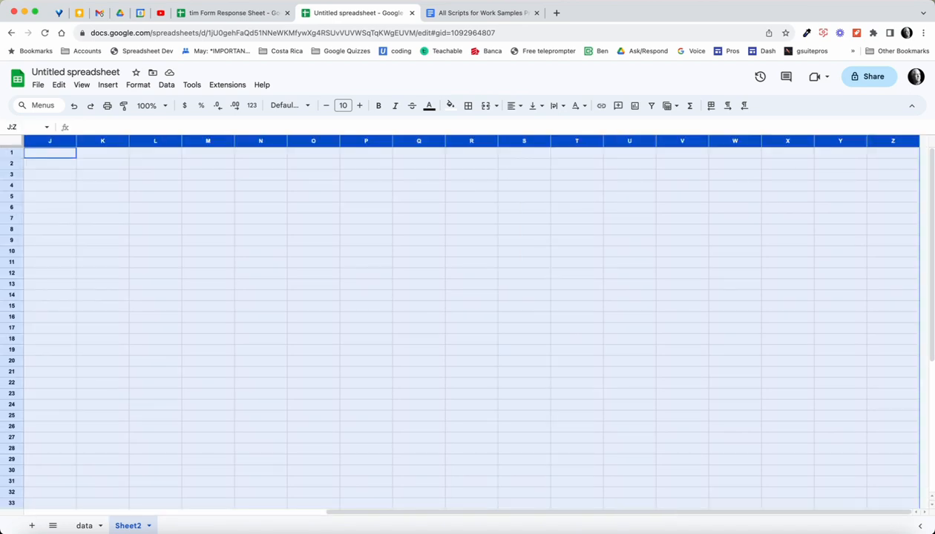
pyautogui.rightClick(520, 140)
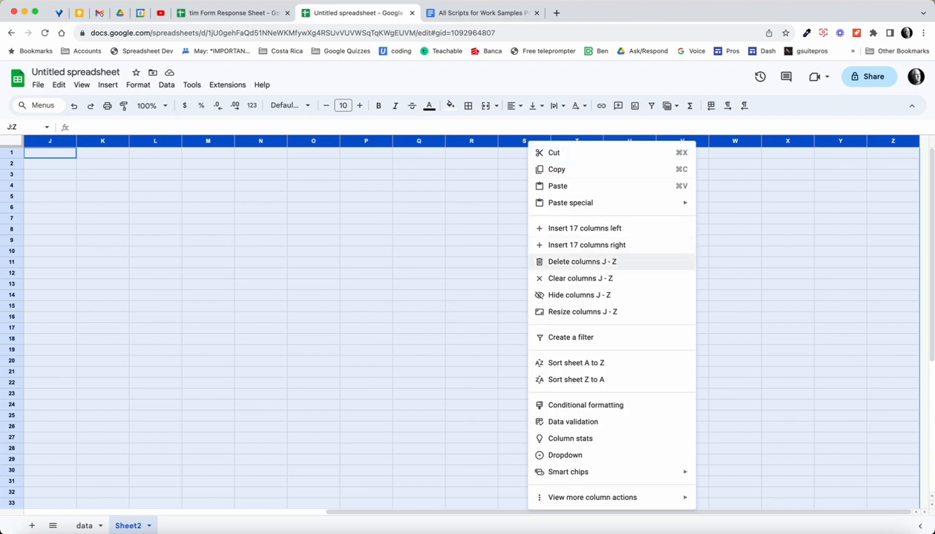
pyautogui.click(571, 258)
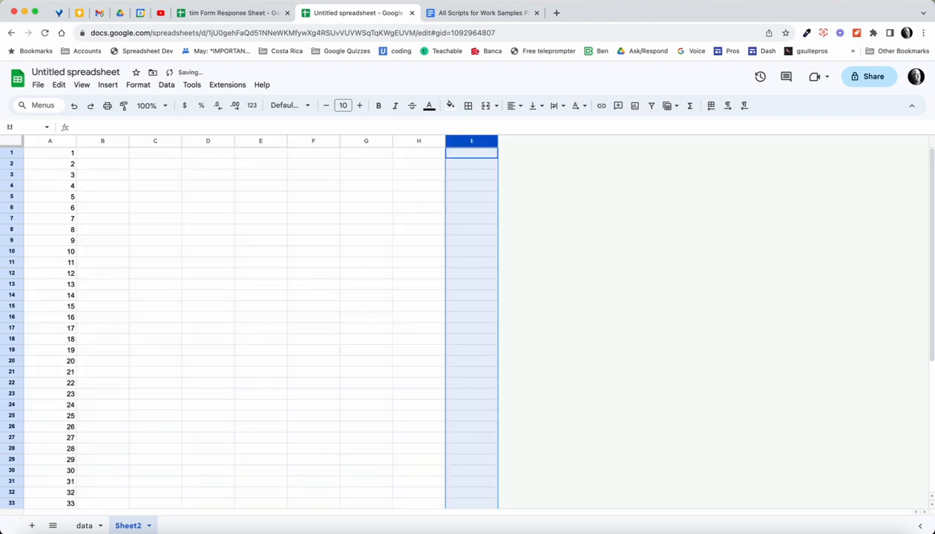
# - Enter =TRANSPOSE(data!1:1) in cell B1 to list the data sheet's headers vertically beside the numbers
pyautogui.click(103, 153)
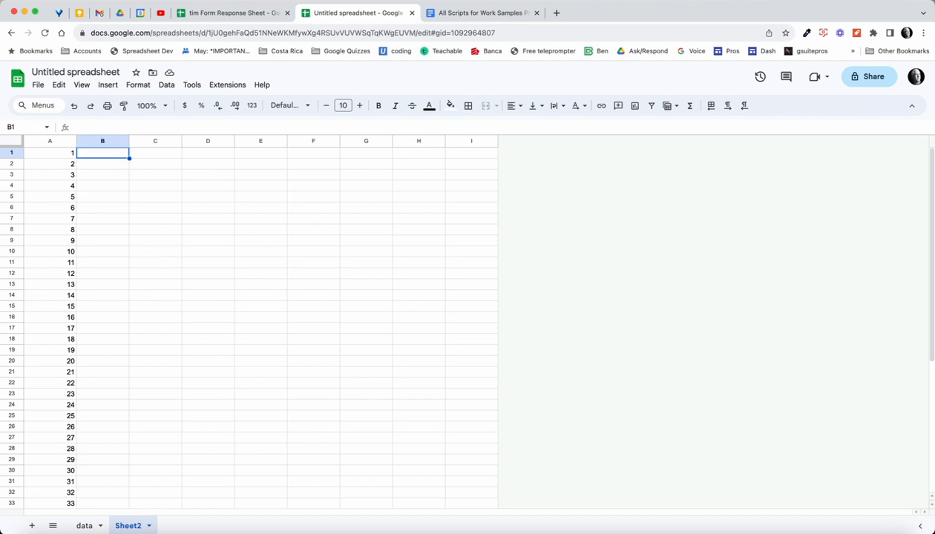
pyautogui.write('=tr')
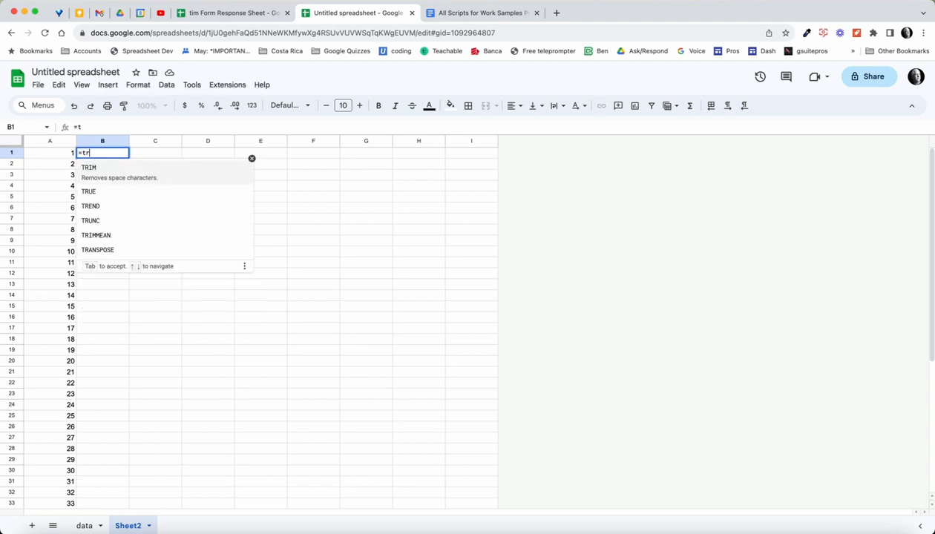
pyautogui.write('a')
pyautogui.press('Tab')
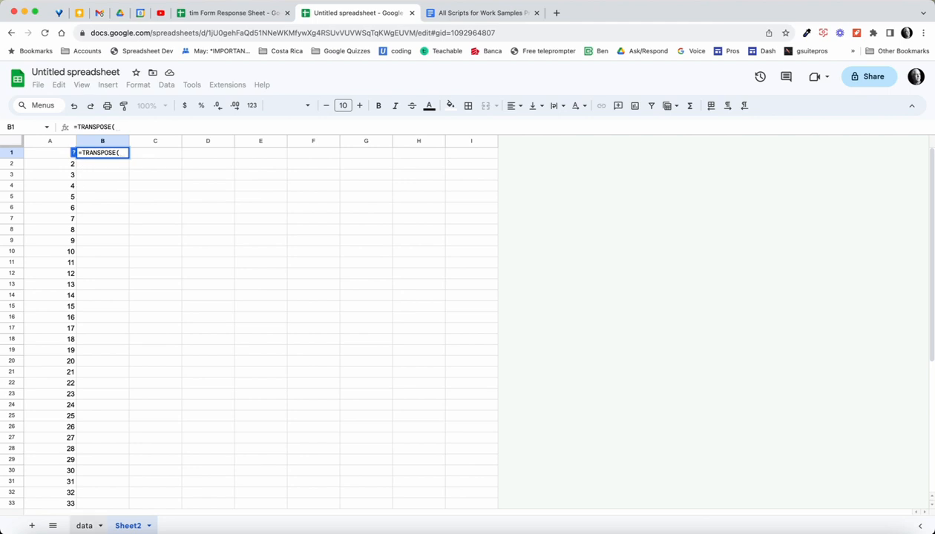
pyautogui.click(83, 525)
pyautogui.click(12, 165)
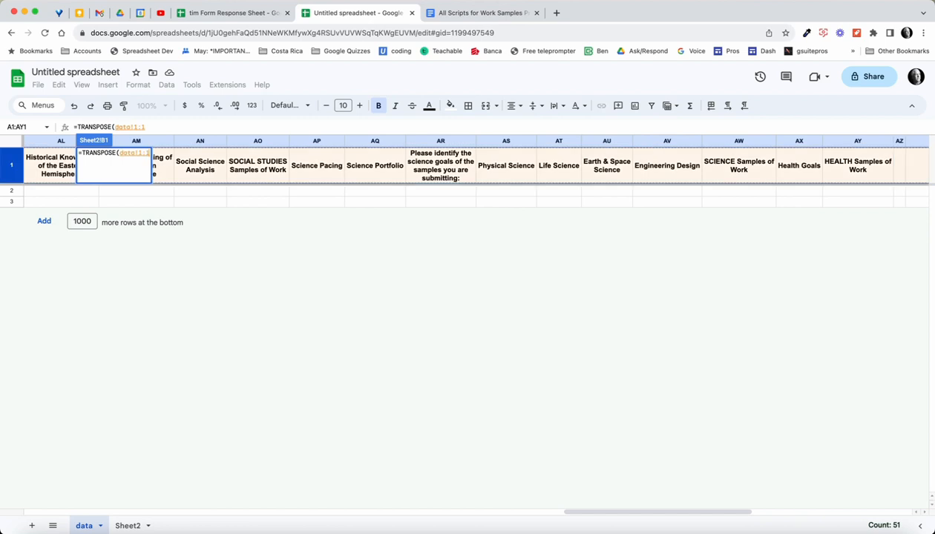
pyautogui.press('Return')
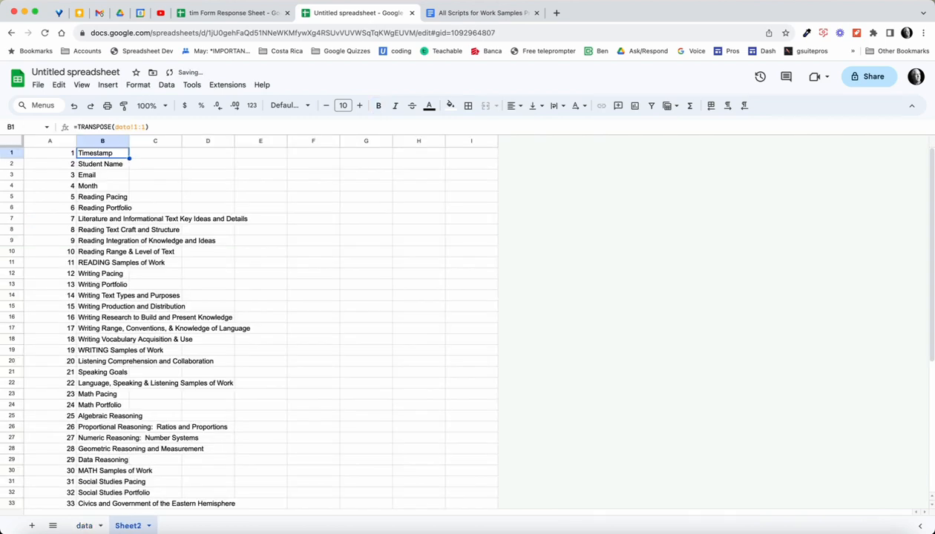
# - Look over the full list of transposed headers and fit column B's width to its contents
pyautogui.scroll(-7, 259, 319)
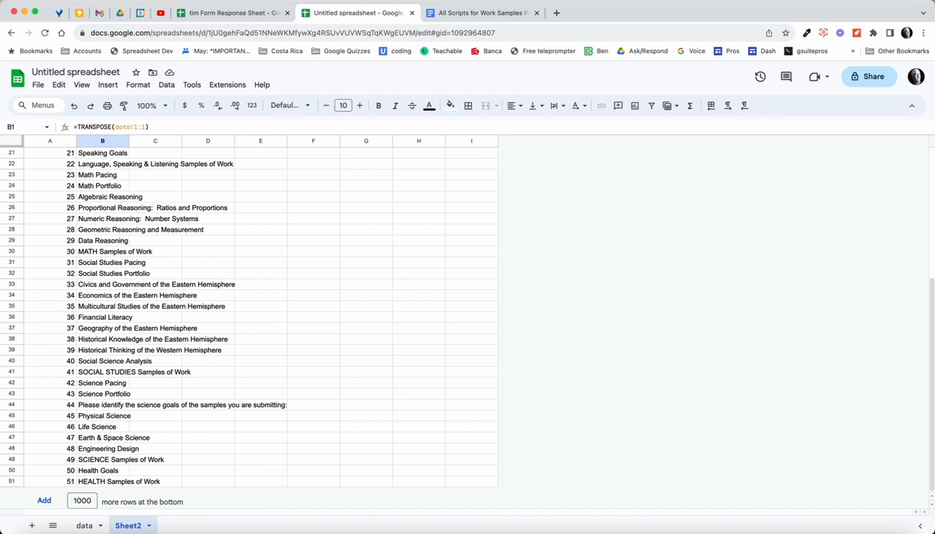
pyautogui.scroll(7, 260, 319)
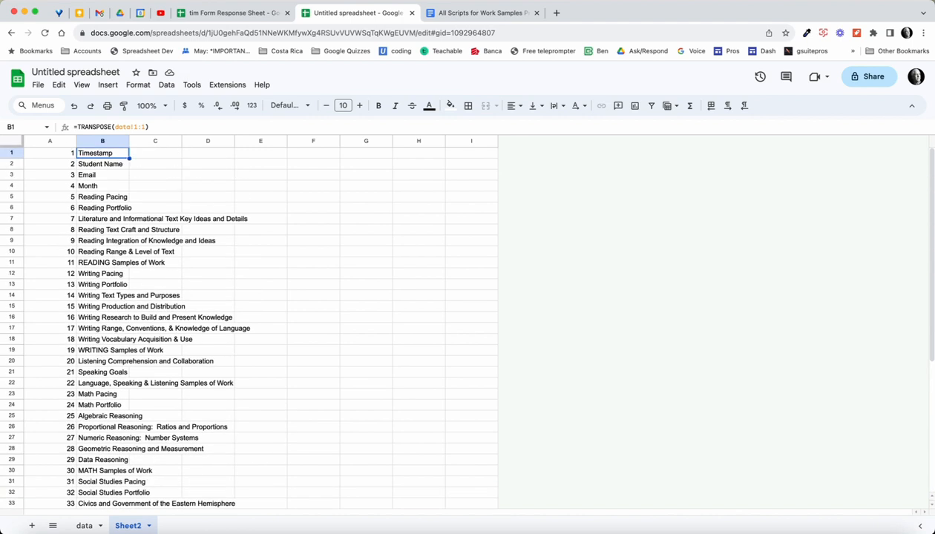
pyautogui.doubleClick(129, 141)
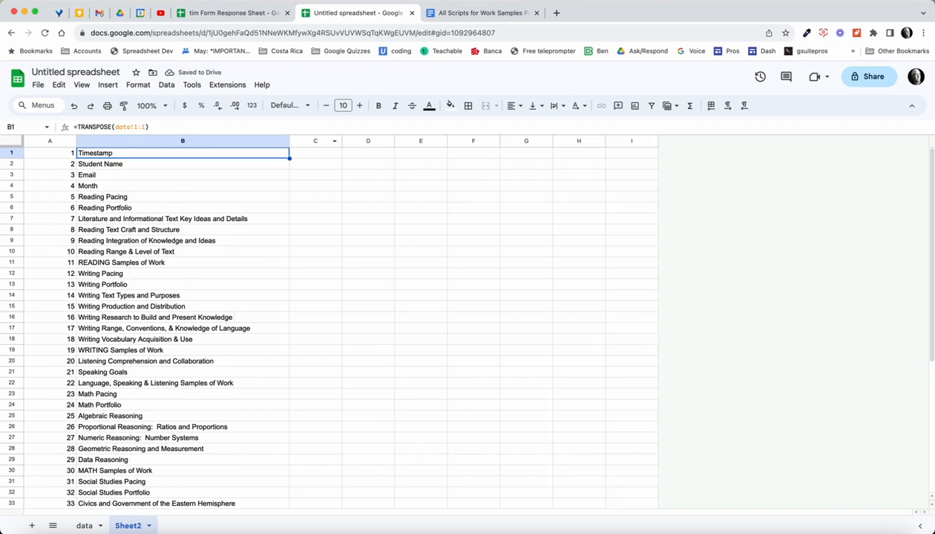
# - Enter =QUERY(data!1:3, "select Col1") in cell C1 to pull the first column of the data sheet
pyautogui.click(315, 153)
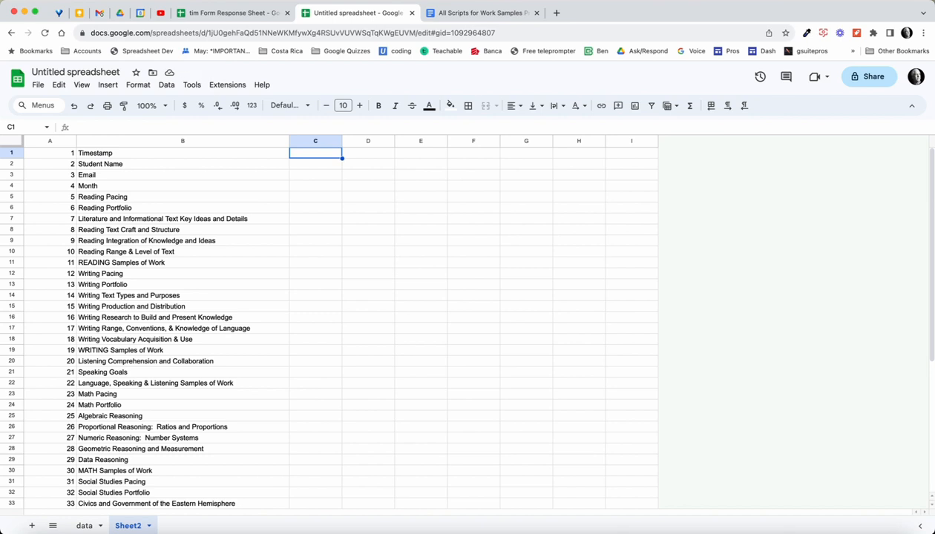
pyautogui.write('=qu')
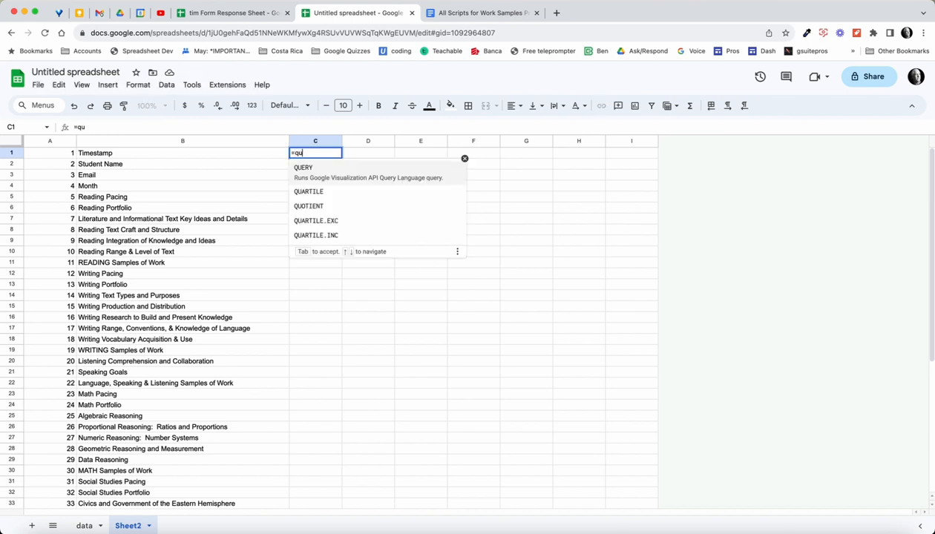
pyautogui.press('Tab')
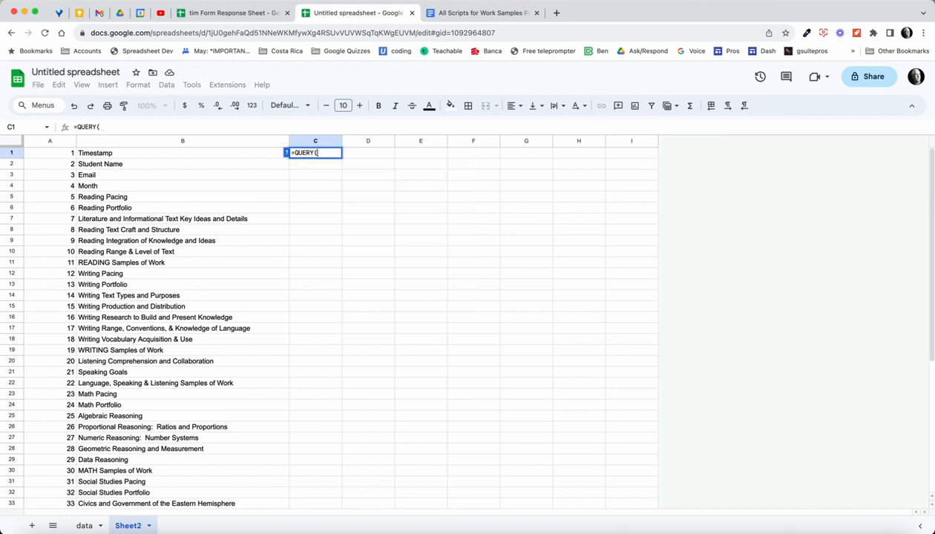
pyautogui.click(84, 526)
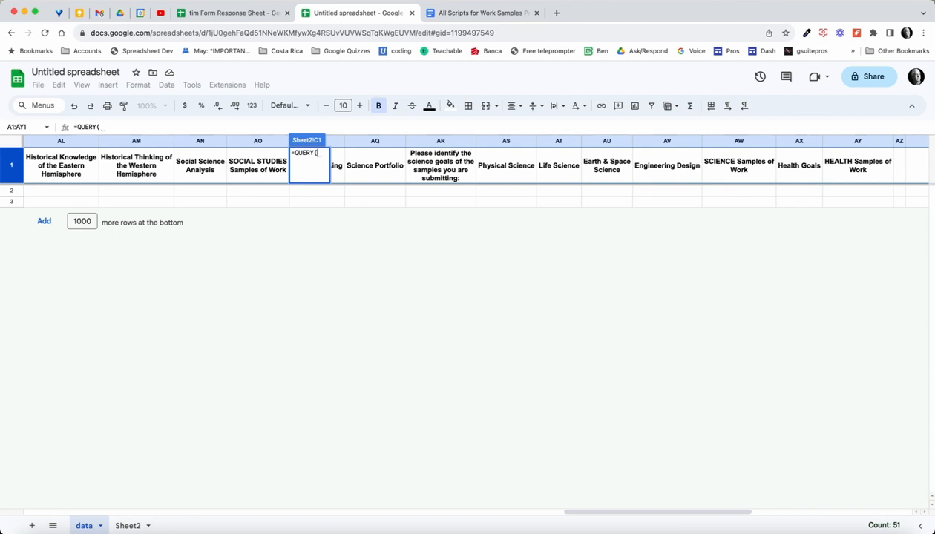
pyautogui.press('super+a')
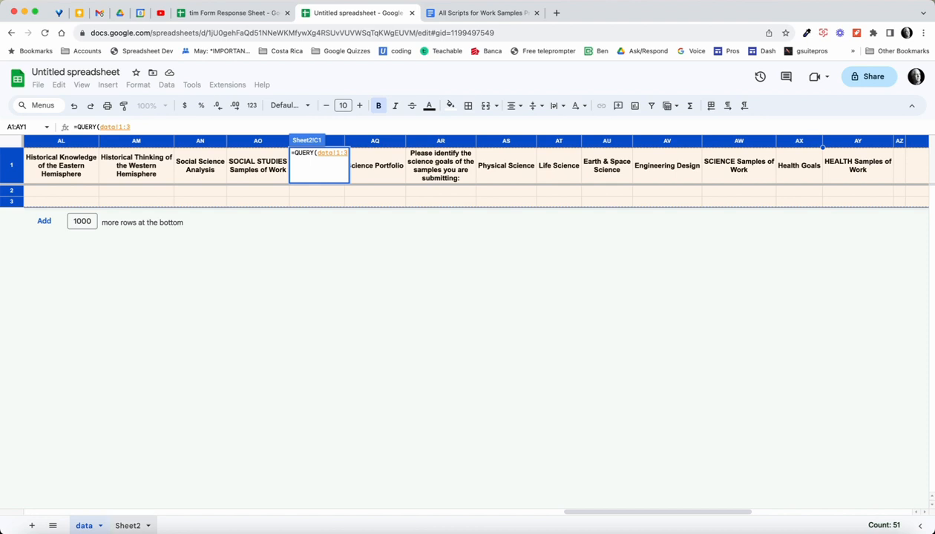
pyautogui.click(128, 526)
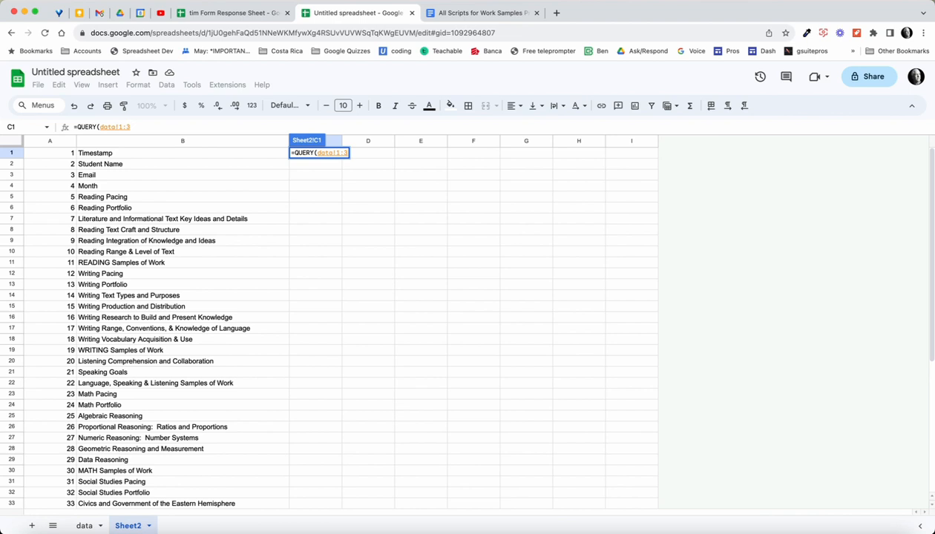
pyautogui.write(', "select')
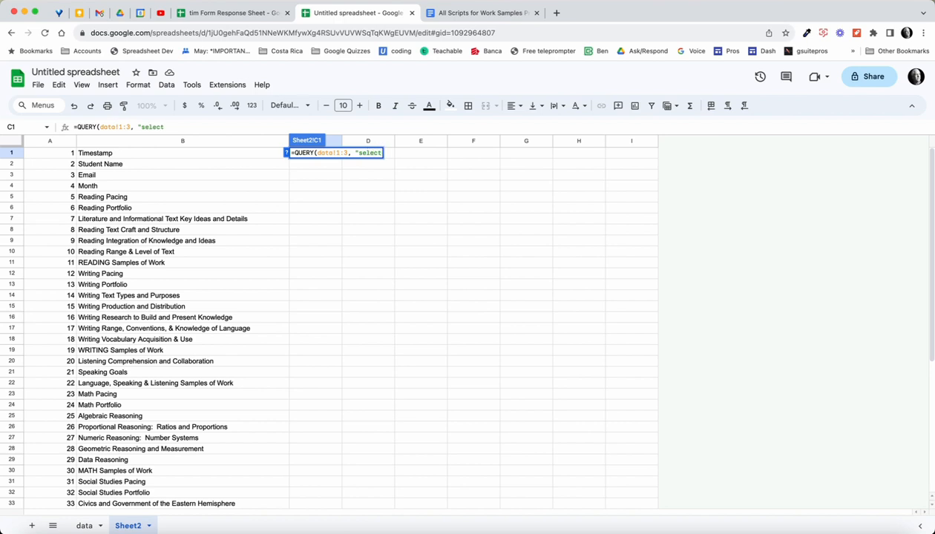
pyautogui.write(' Col1")')
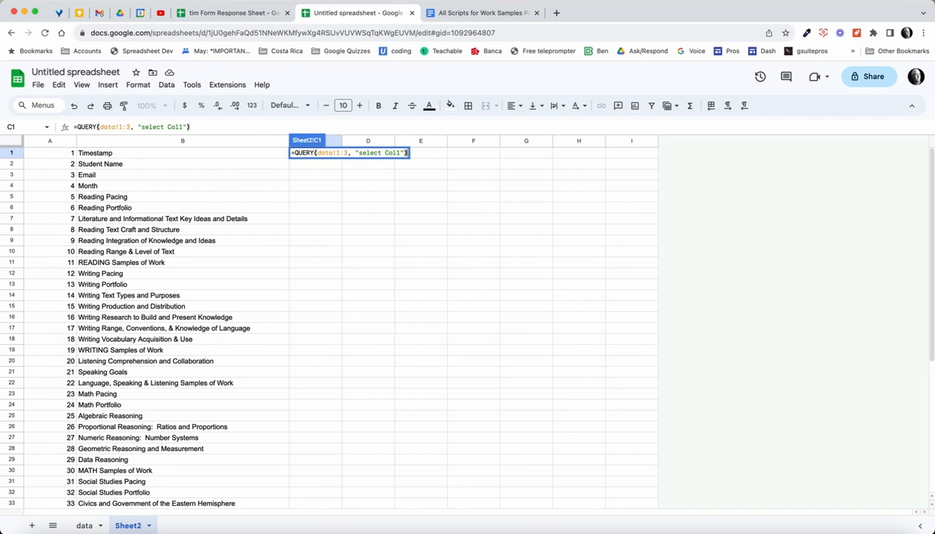
pyautogui.press('Return')
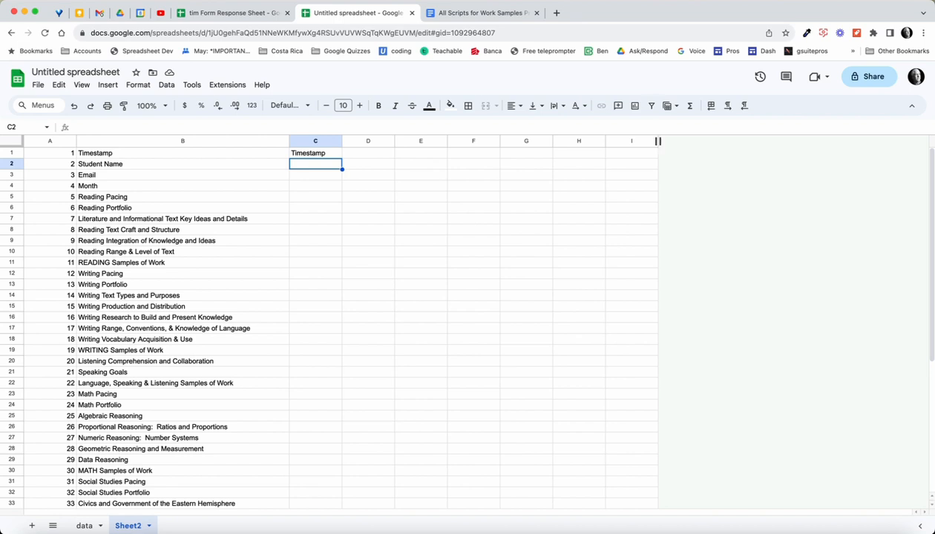
pyautogui.press('Down')
pyautogui.press('Down')
pyautogui.press('Down')
pyautogui.press('Down')
pyautogui.press('Down')
pyautogui.press('Down')
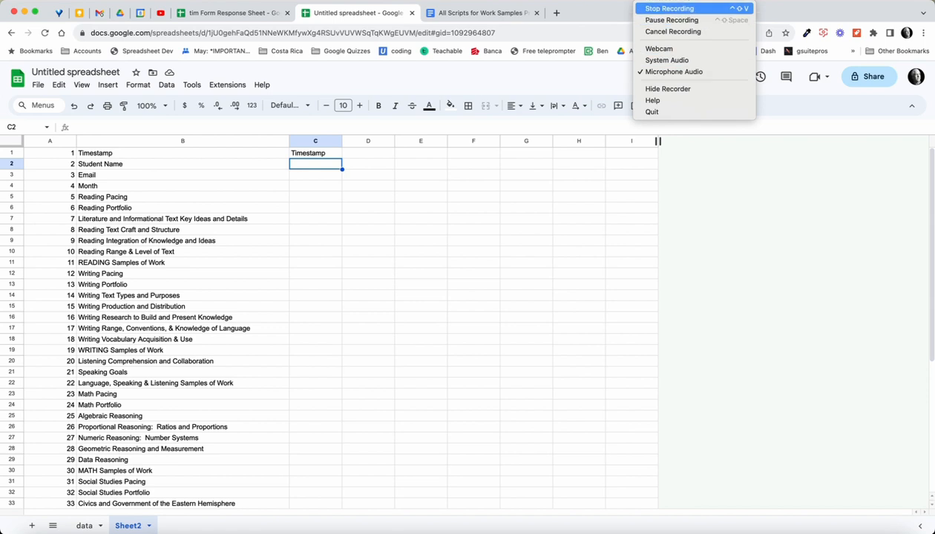
pyautogui.click(671, 20)
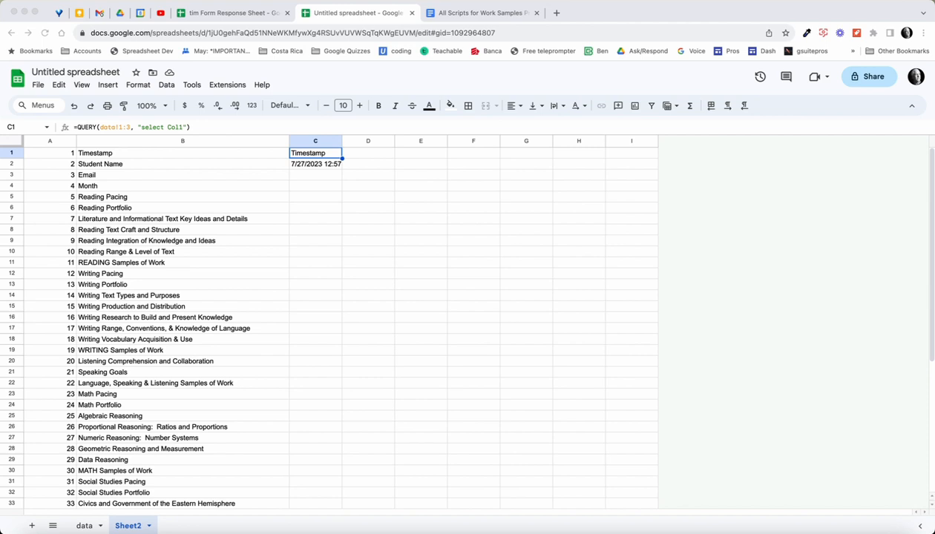
# - Move the query formula from C1 to E1 and enter ="Col" & A1 in cell C1
pyautogui.moveTo(342, 158); pyautogui.dragTo(420, 154)
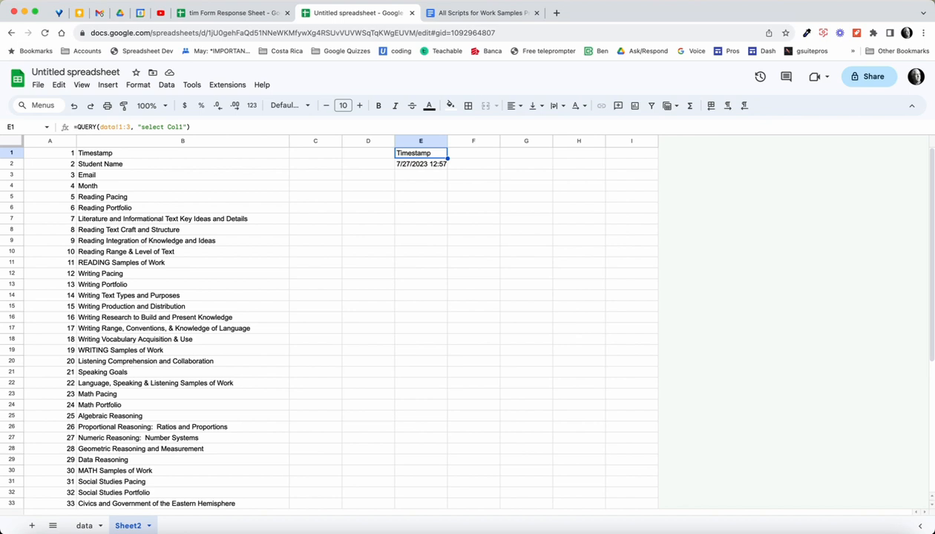
pyautogui.click(316, 153)
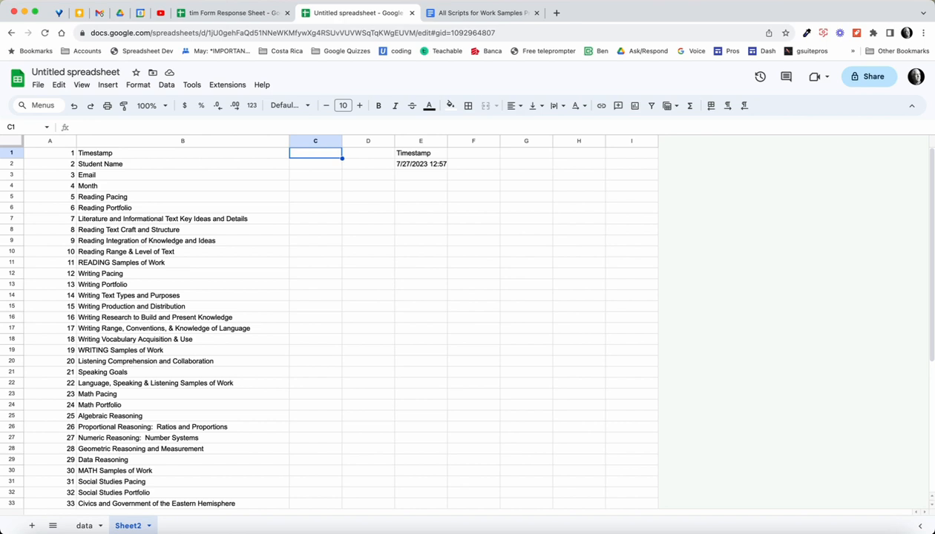
pyautogui.write('=')
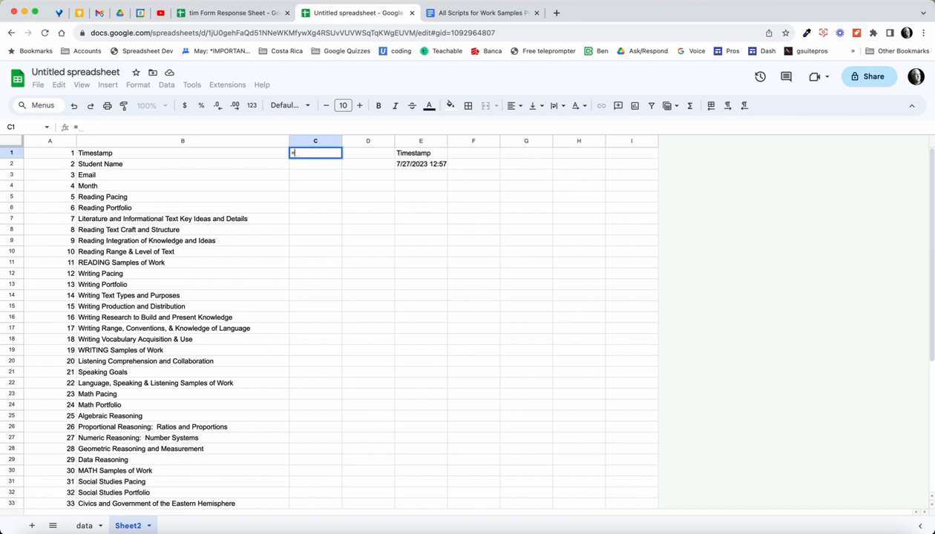
pyautogui.write('"')
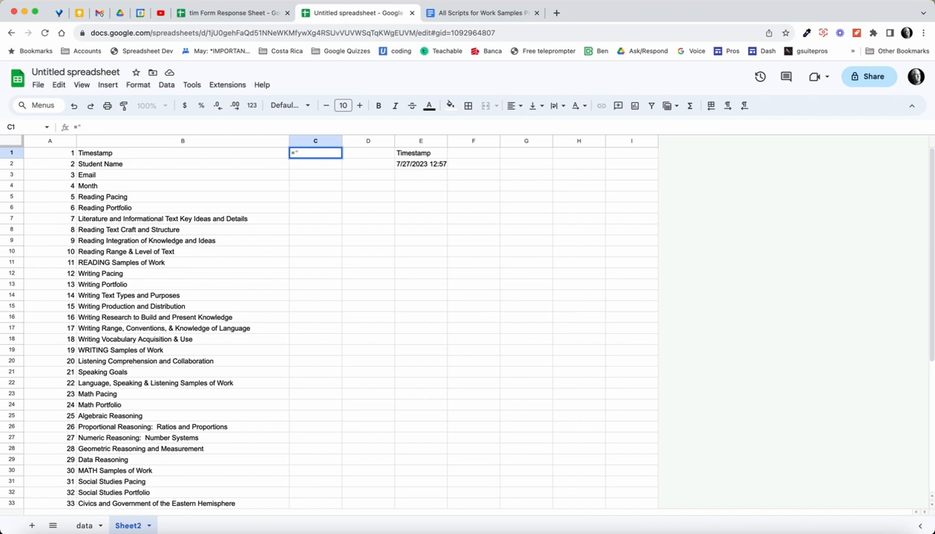
pyautogui.write('Col" &')
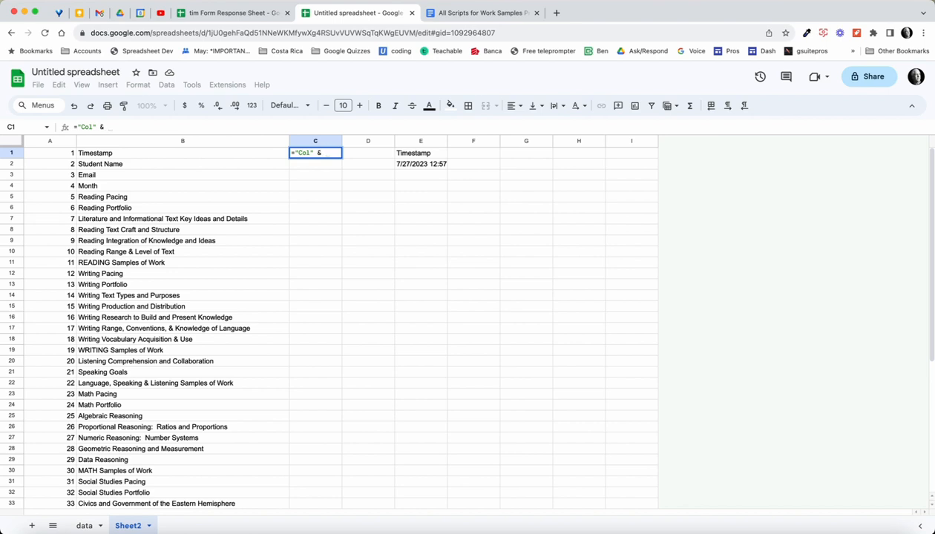
pyautogui.write(' A1')
pyautogui.press('Return')
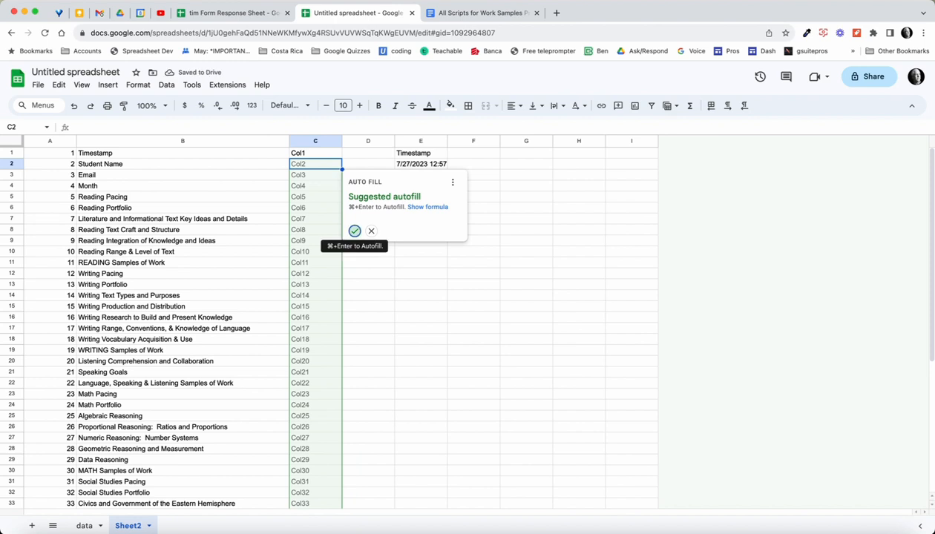
# - Accept the suggested autofill to extend the Col labels down column C and check them to the end of the list
pyautogui.click(354, 231)
pyautogui.scroll(-1, 355, 231)
pyautogui.scroll(-5, 333, 326)
pyautogui.scroll(6, 334, 326)
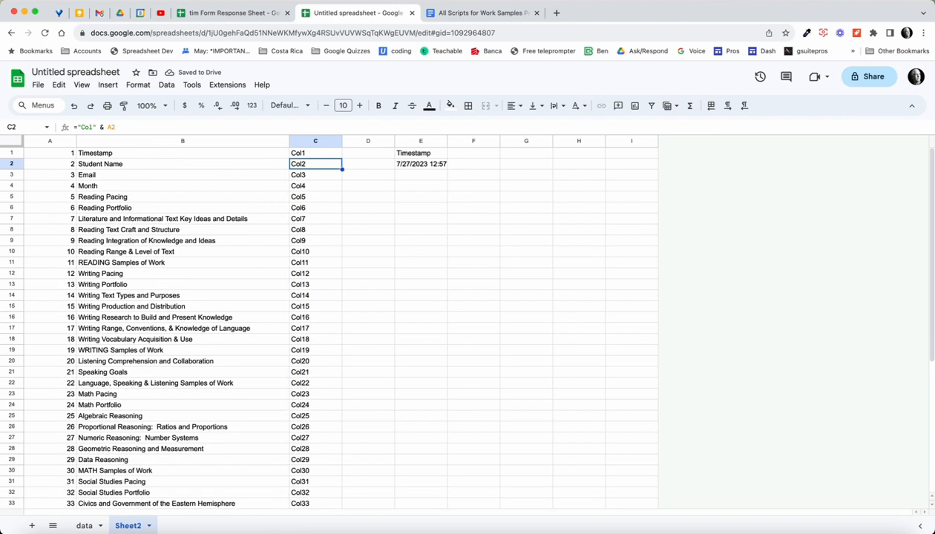
# - Start a JOIN formula in cell D7 with a comma delimiter and the reading columns' labels C7:C10 as its first range
pyautogui.click(420, 152)
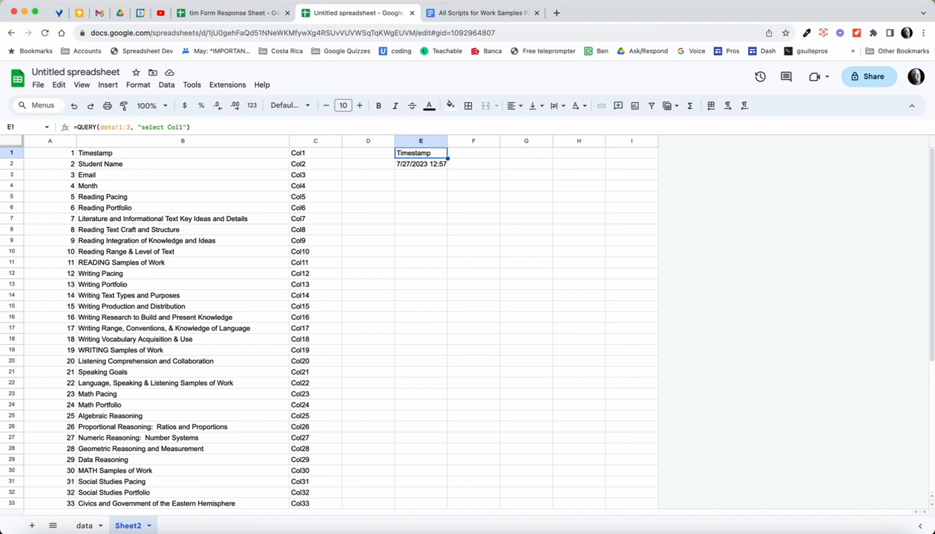
pyautogui.click(368, 218)
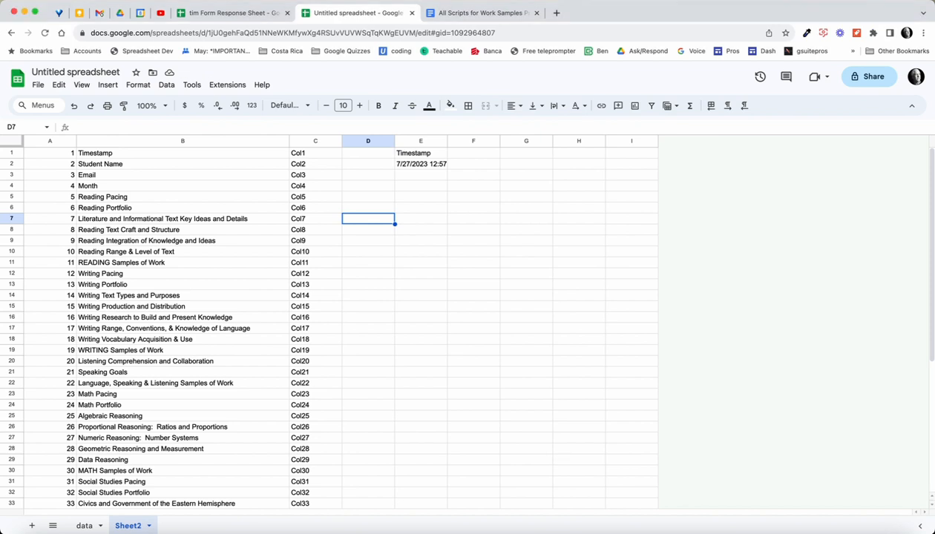
pyautogui.press('Return')
pyautogui.write('=join')
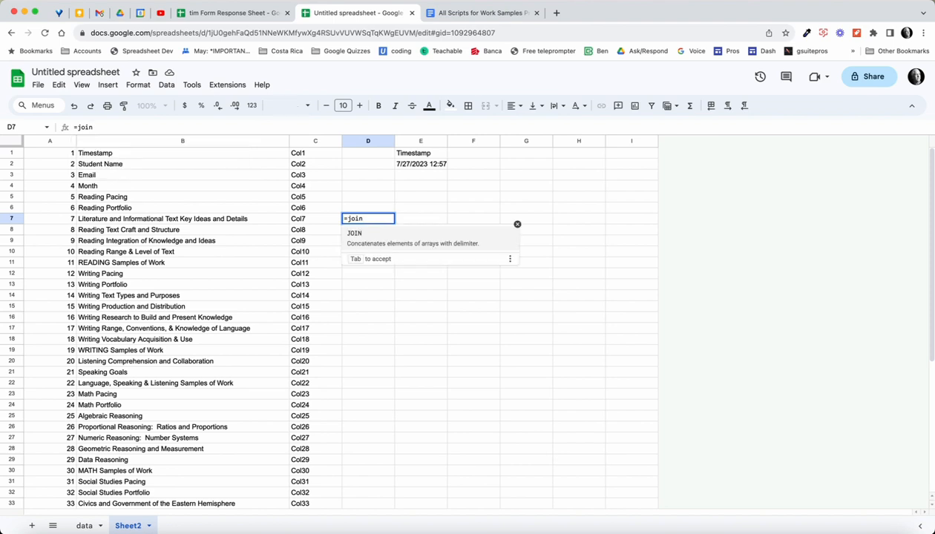
pyautogui.press('Tab')
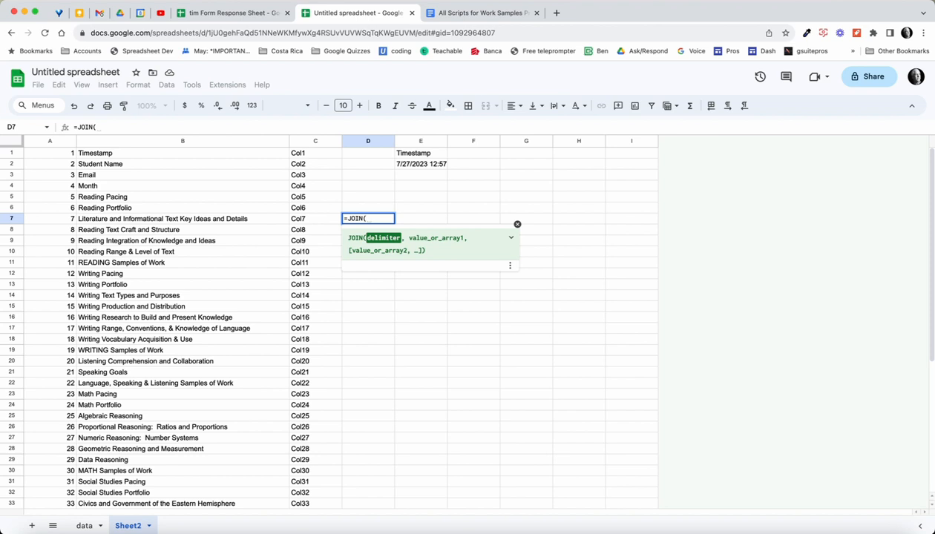
pyautogui.write('",",')
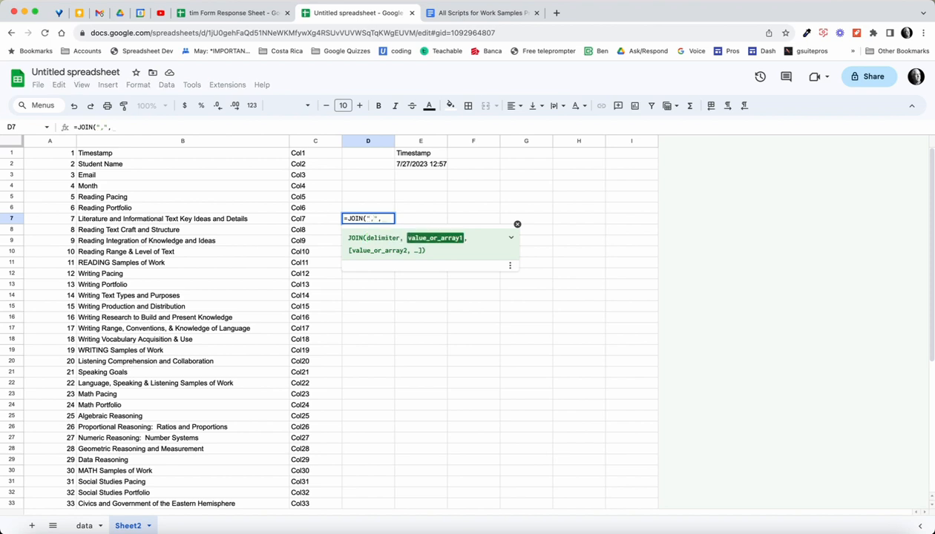
pyautogui.press('Left')
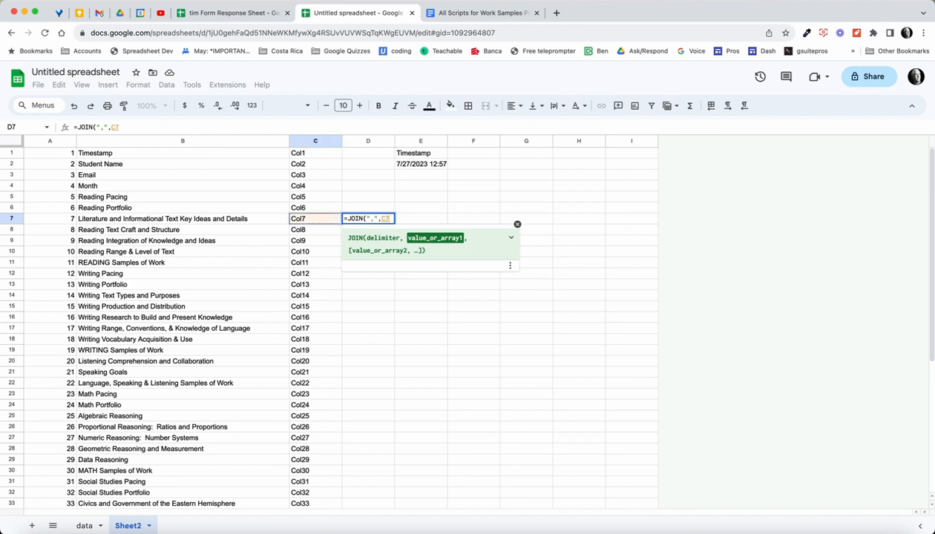
pyautogui.hotkey('shift', 'Down')
pyautogui.hotkey('shift', 'Down')
pyautogui.hotkey('shift', 'Down')
pyautogui.hotkey('shift', 'Down')
pyautogui.hotkey('shift', 'Up')
pyautogui.write(',')
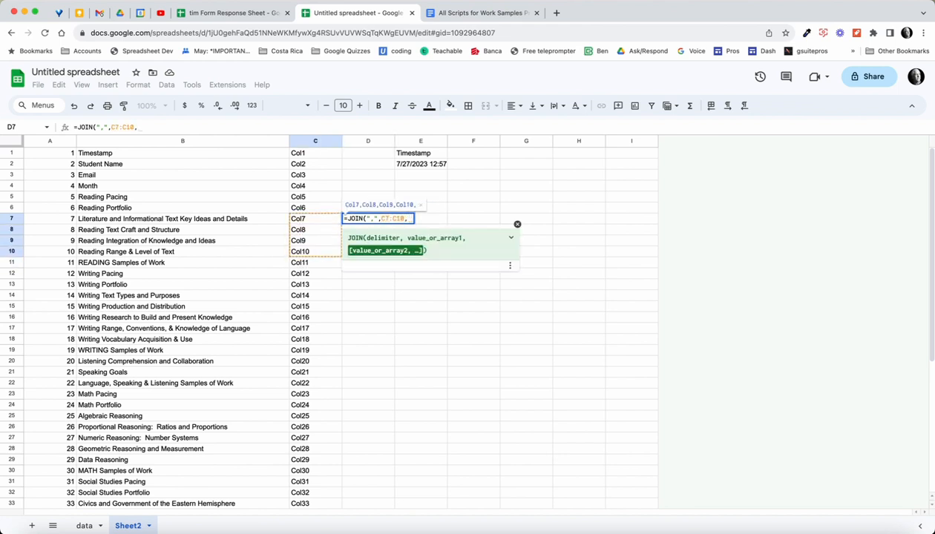
# - Add the writing columns' labels C14:C18 as the second range of the JOIN formula
pyautogui.press('Left')
pyautogui.press('Down')
pyautogui.press('Down')
pyautogui.press('Down')
pyautogui.press('Down')
pyautogui.press('Down')
pyautogui.press('Down')
pyautogui.press('Down')
pyautogui.hotkey('shift', 'Down')
pyautogui.hotkey('shift', 'Down')
pyautogui.hotkey('shift', 'Down')
pyautogui.hotkey('shift', 'Down')
pyautogui.hotkey('shift', 'Down')
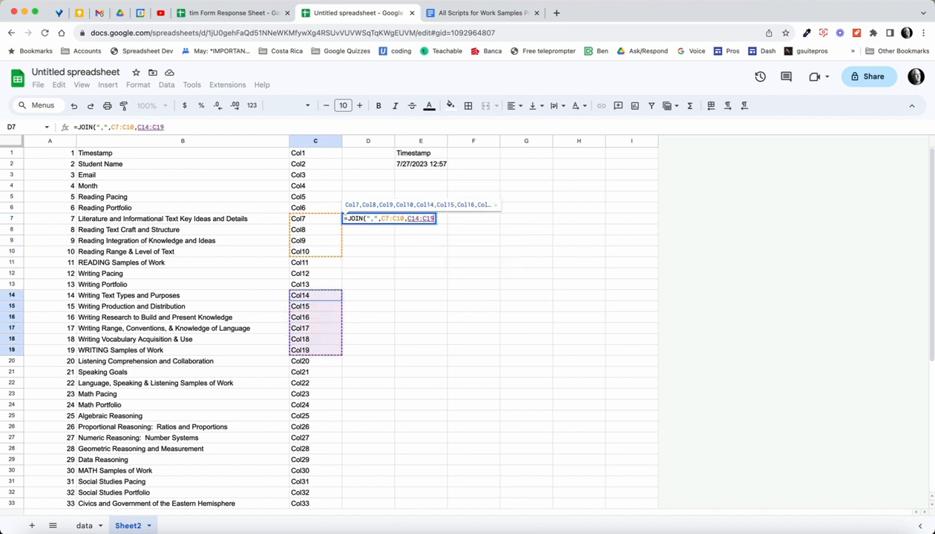
pyautogui.hotkey('shift', 'Up')
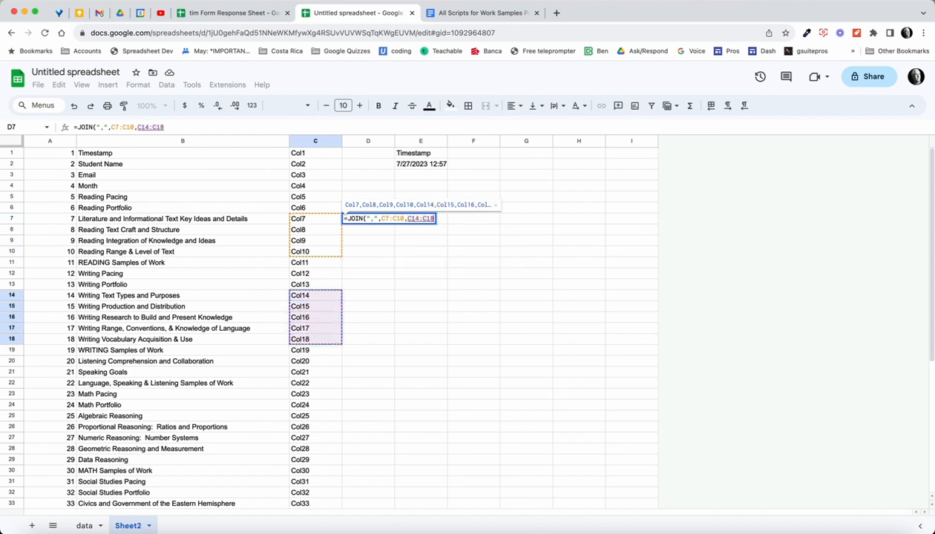
pyautogui.write(',')
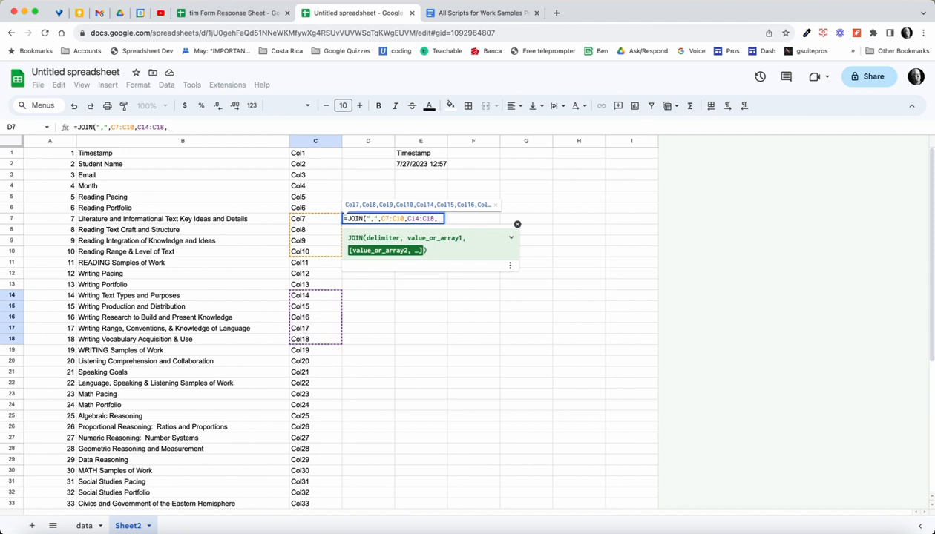
# - Add the math columns' labels C24:C29 as the third JOIN range, complete the formula and reject the suggested autofill
pyautogui.press('Left')
pyautogui.press('Down')
pyautogui.press('Down')
pyautogui.press('Down')
pyautogui.press('Down')
pyautogui.press('Down')
pyautogui.press('Down')
pyautogui.press('Down')
pyautogui.press('Down')
pyautogui.press('Down')
pyautogui.press('Down')
pyautogui.press('Down')
pyautogui.press('Down')
pyautogui.press('Down')
pyautogui.press('Down')
pyautogui.press('Down')
pyautogui.press('Down')
pyautogui.press('Down')
pyautogui.hotkey('shift', 'Down')
pyautogui.hotkey('shift', 'Down')
pyautogui.hotkey('shift', 'Down')
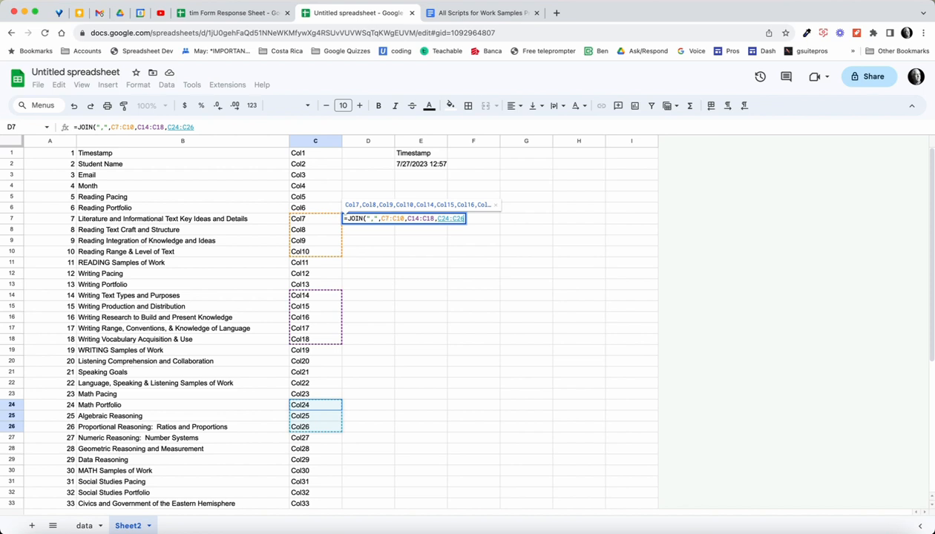
pyautogui.hotkey('shift', 'Down')
pyautogui.hotkey('shift', 'Down')
pyautogui.hotkey('shift', 'Down')
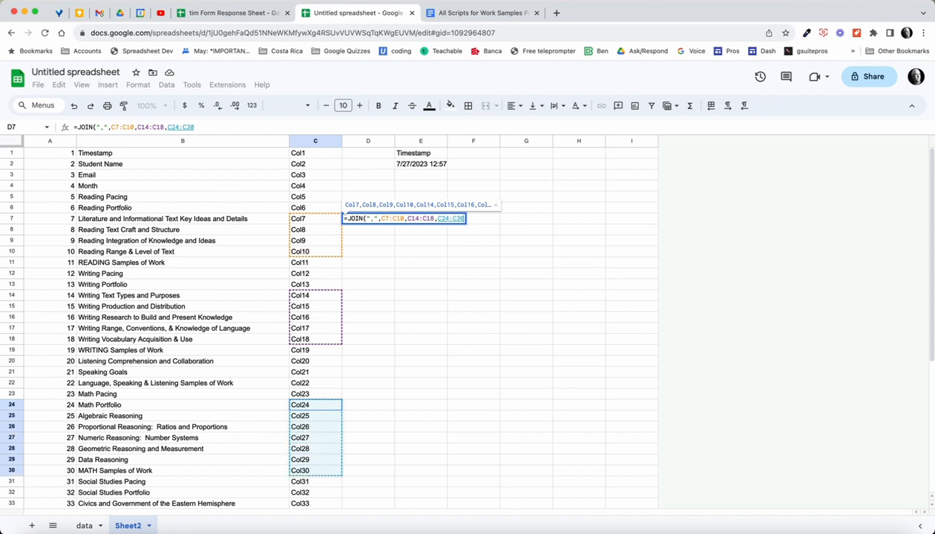
pyautogui.hotkey('shift', 'Up')
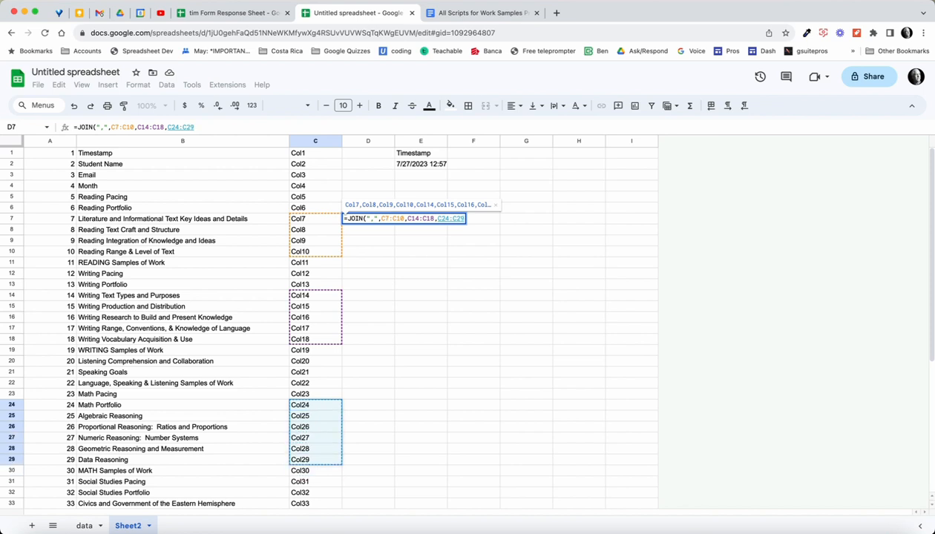
pyautogui.press('Return')
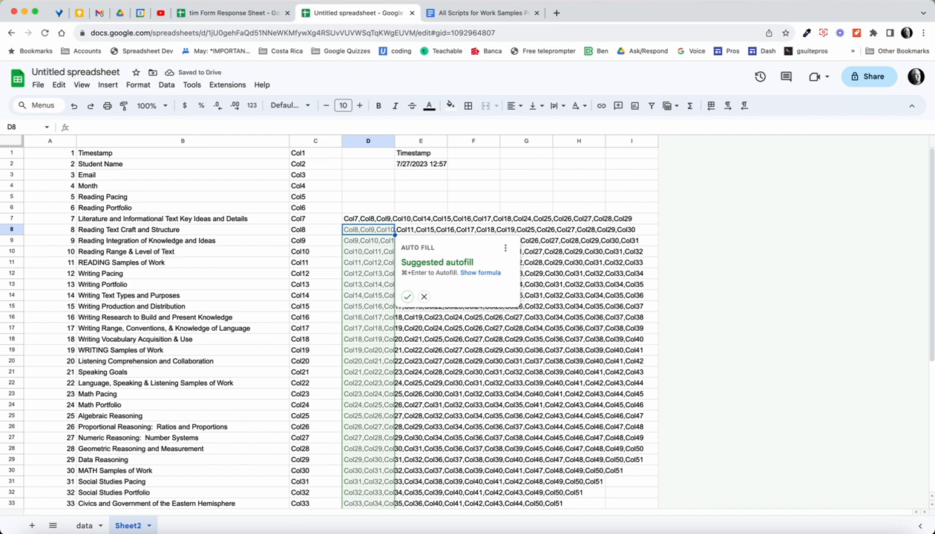
pyautogui.click(423, 297)
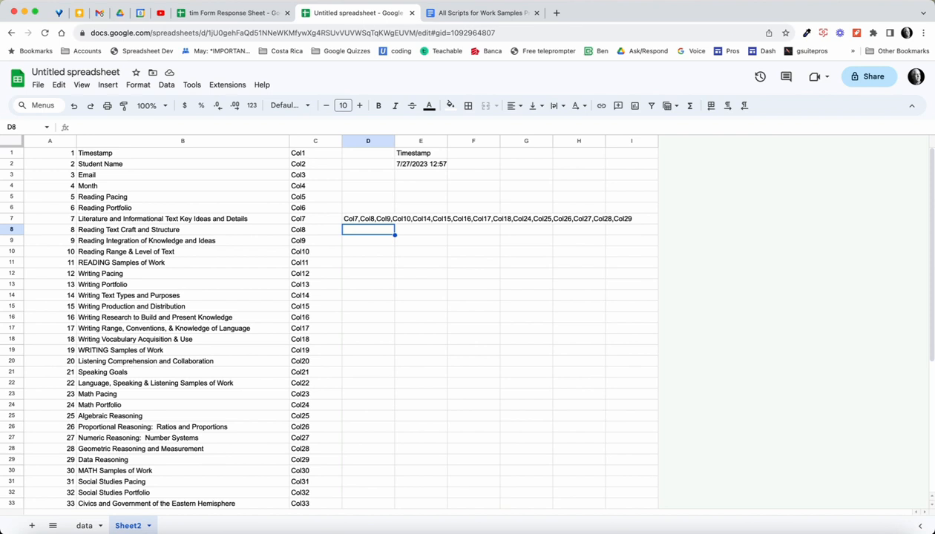
# - Copy the joined column list from D7 and paste it over Col1 in the select clause of E1's QUERY formula
pyautogui.click(368, 218)
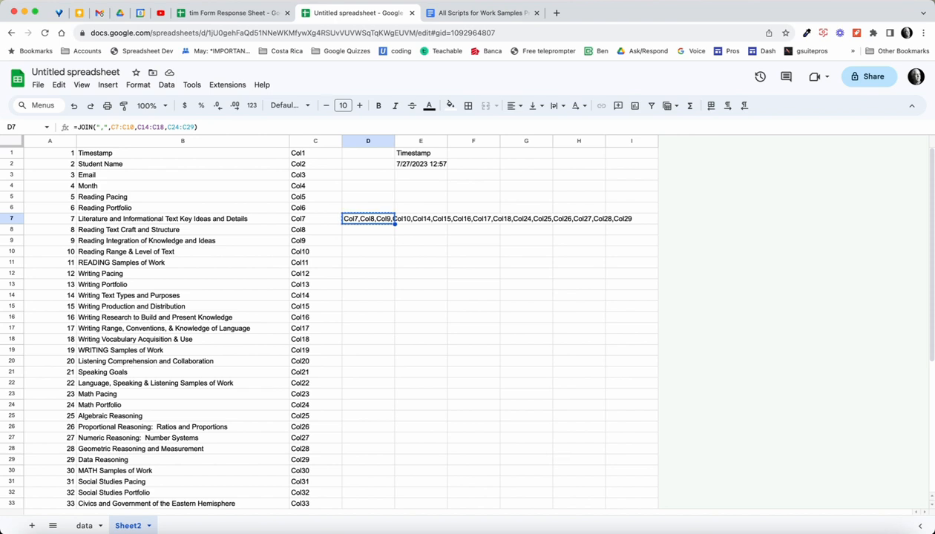
pyautogui.click(420, 153)
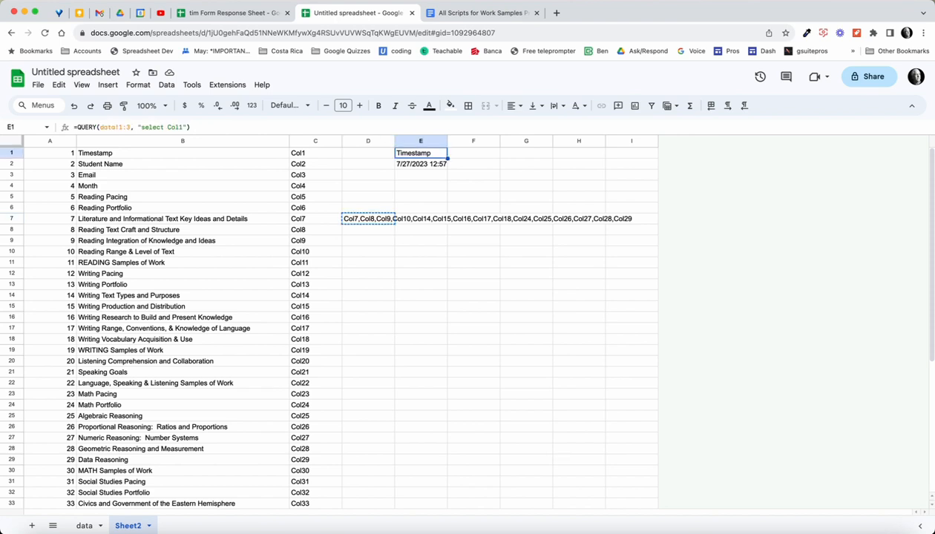
pyautogui.moveTo(182, 127); pyautogui.dragTo(168, 127)
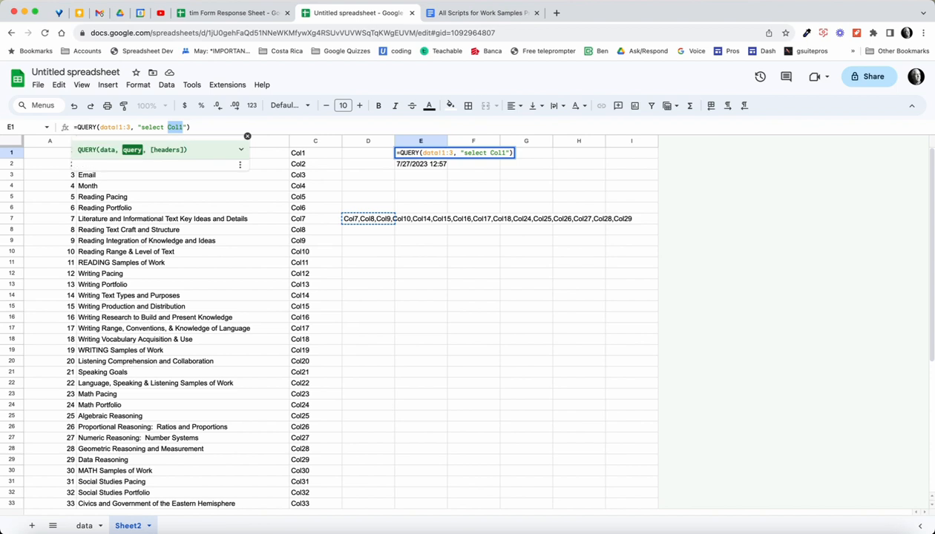
pyautogui.press('super+v')
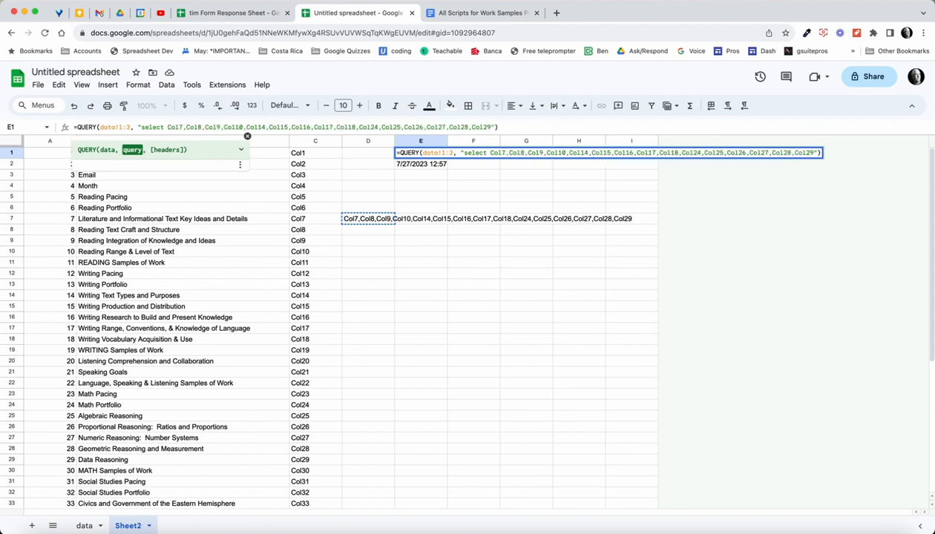
pyautogui.press('Return')
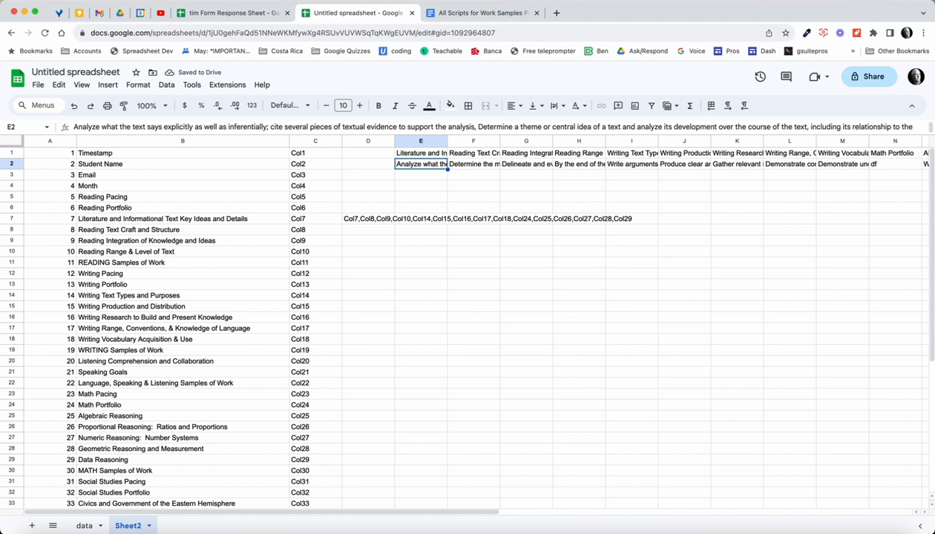
# - Wrap the QUERY formula in E1 in TRANSPOSE and fit column E's width to its contents
pyautogui.click(420, 153)
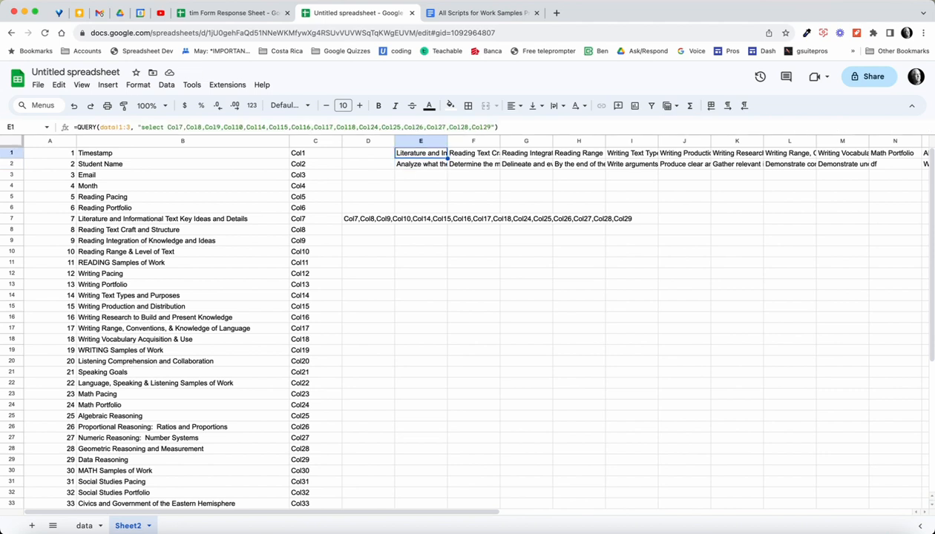
pyautogui.click(77, 127)
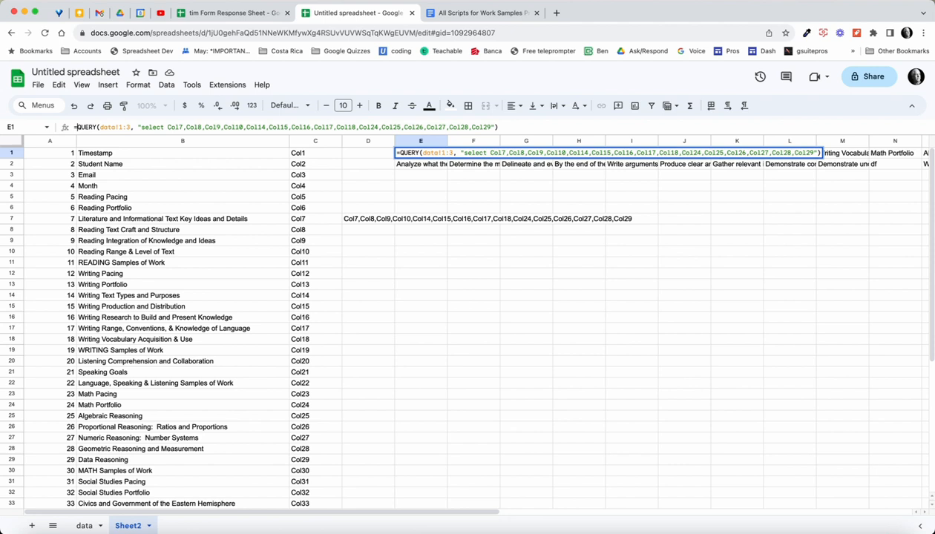
pyautogui.write('TRANSPOSE')
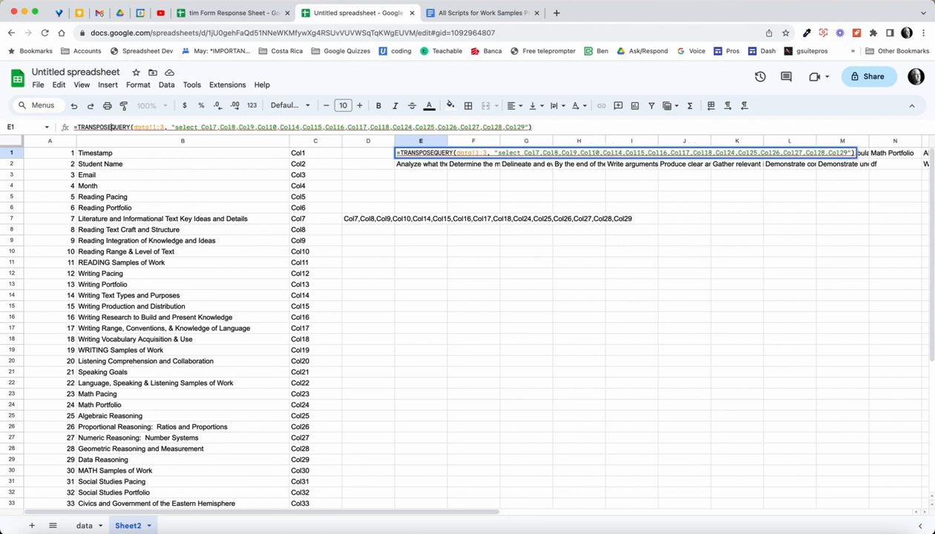
pyautogui.write('(')
pyautogui.click(543, 127)
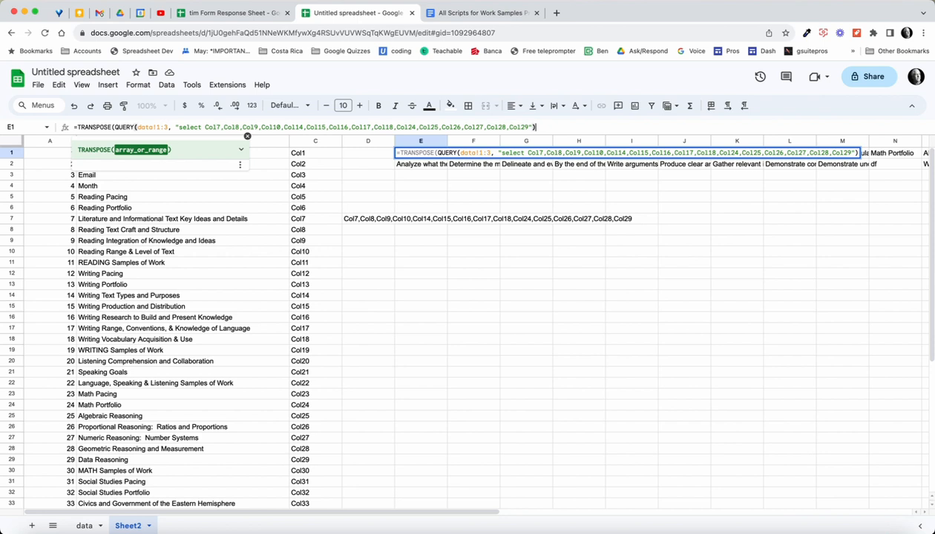
pyautogui.write(')')
pyautogui.press('Return')
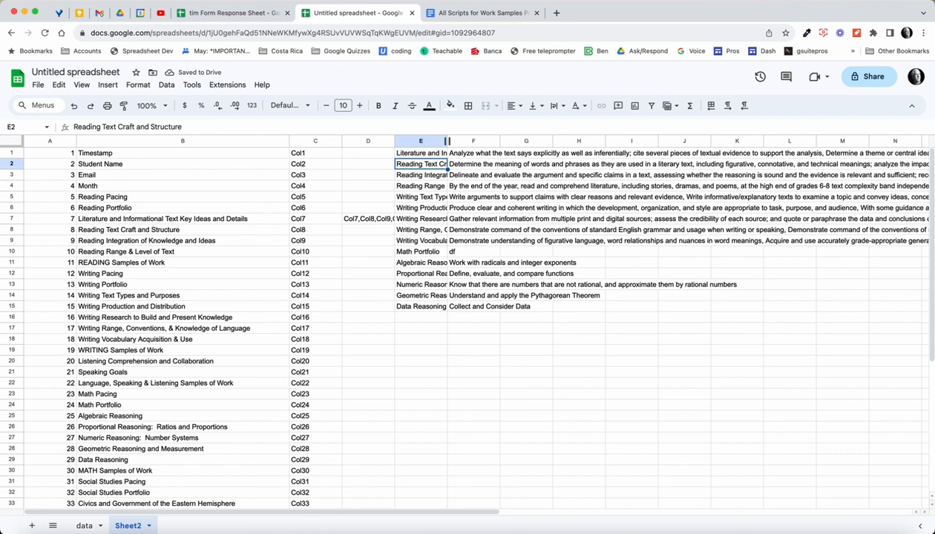
pyautogui.doubleClick(447, 141)
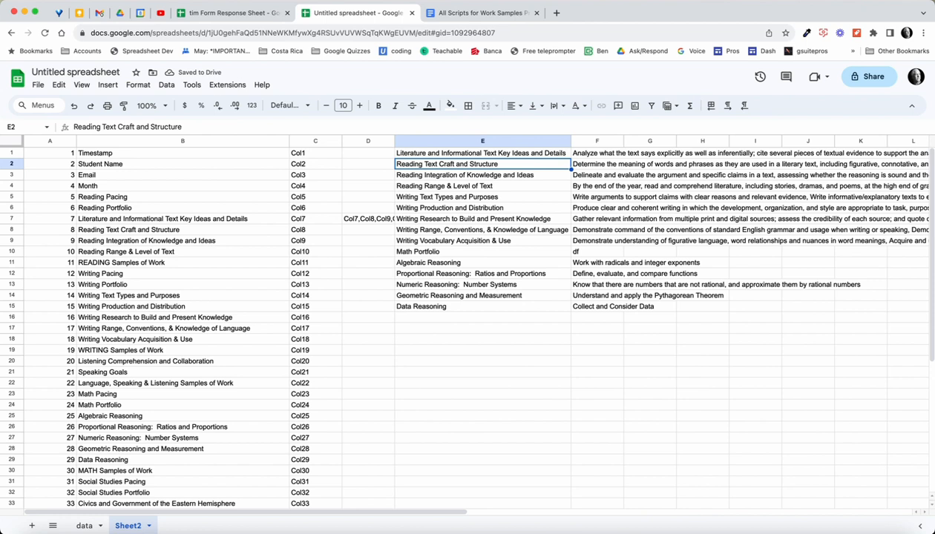
# - Review the TRANSPOSE and QUERY formula in E1 against the JOIN formula in D7
pyautogui.click(483, 153)
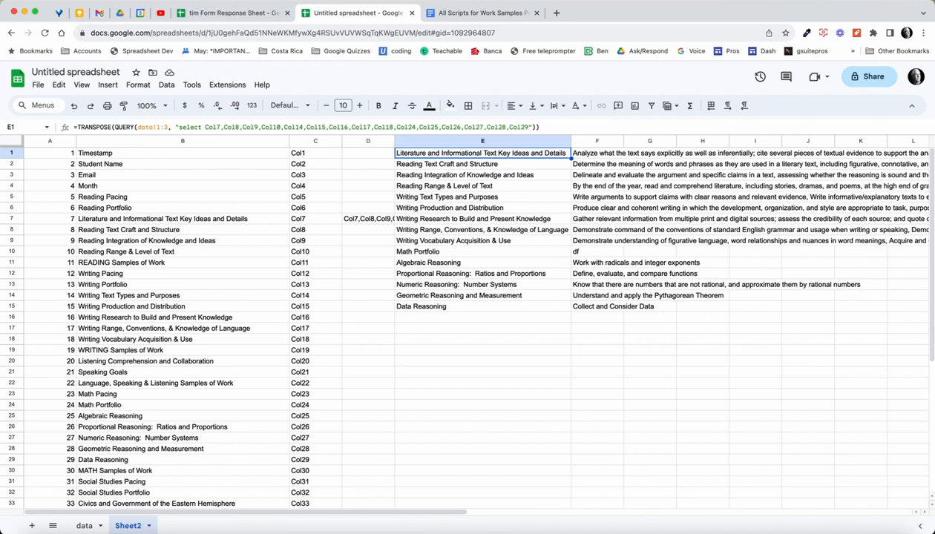
pyautogui.scroll(-3, 460, 321)
pyautogui.scroll(3, 460, 322)
pyautogui.click(368, 219)
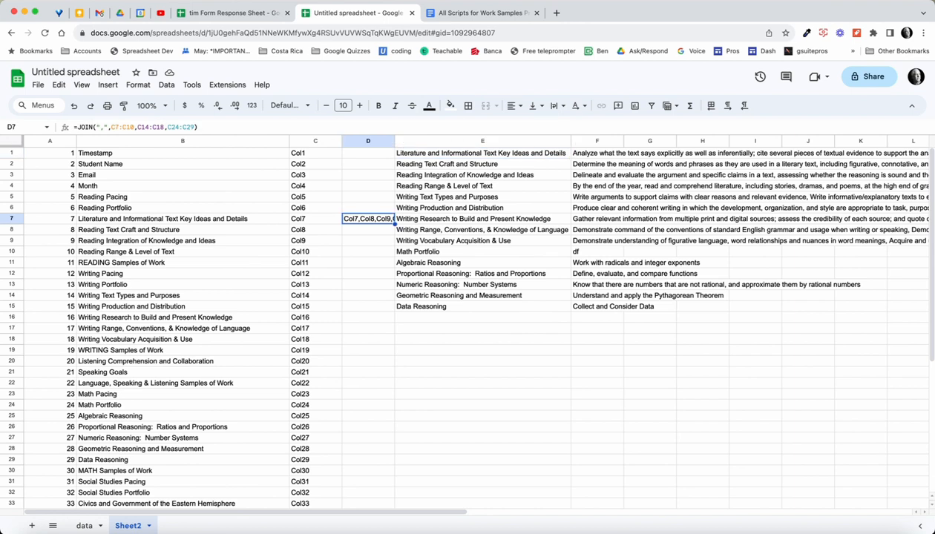
pyautogui.click(483, 153)
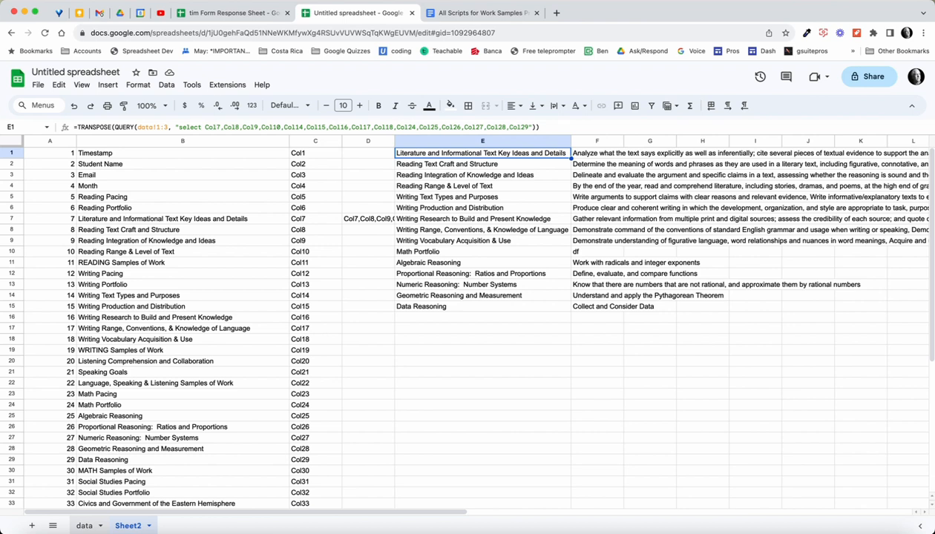
# - Duplicate the reading answers G2:I2 into row 3 of the data sheet and compare F1 and G1 in Sheet2's transposed output
pyautogui.click(84, 526)
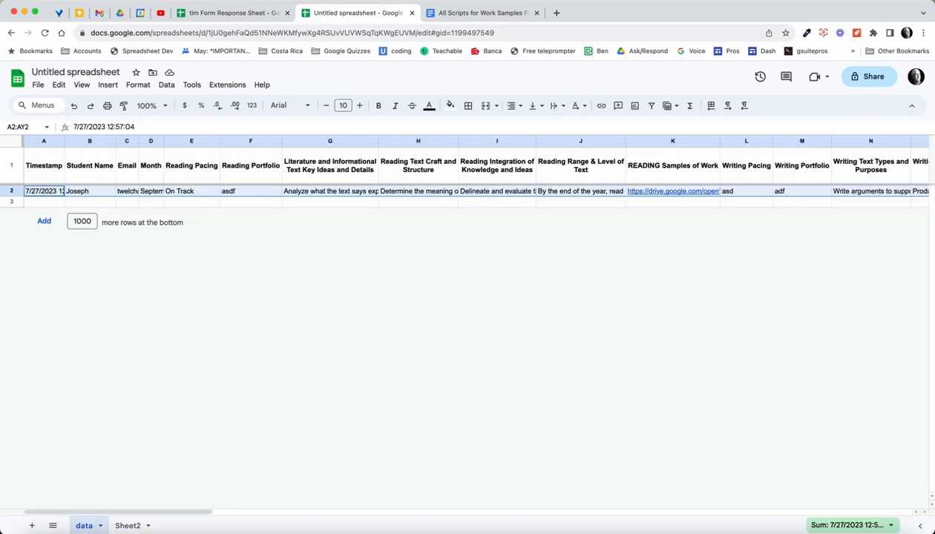
pyautogui.click(329, 191)
pyautogui.click(418, 191)
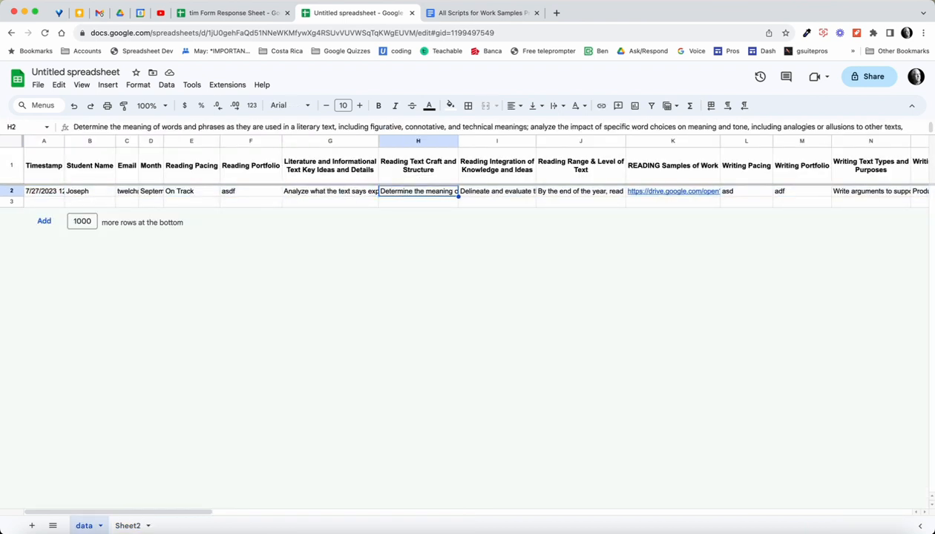
pyautogui.moveTo(329, 190); pyautogui.dragTo(535, 204)
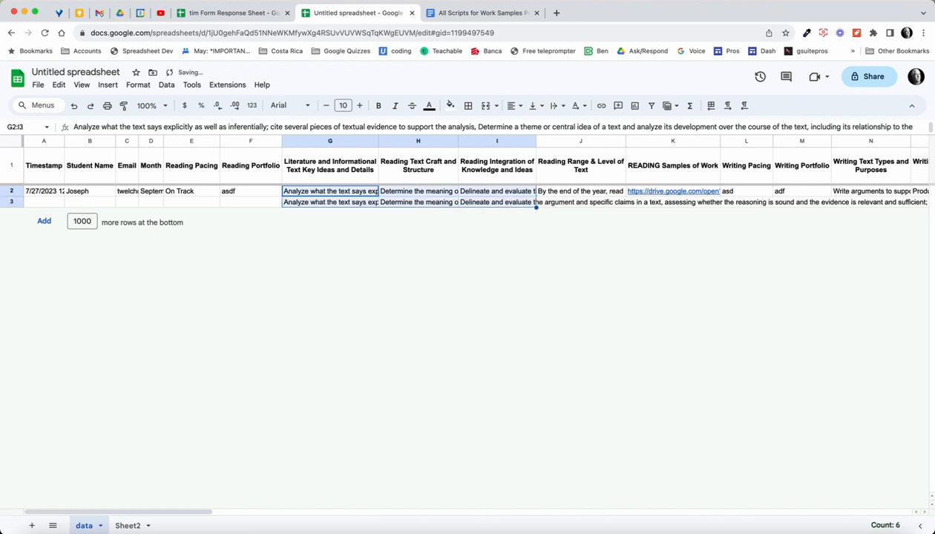
pyautogui.click(127, 525)
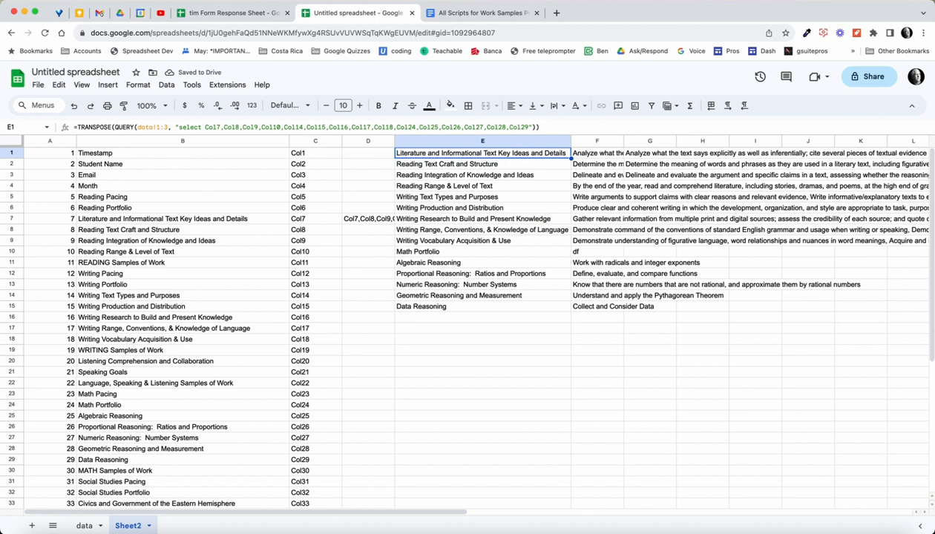
pyautogui.click(597, 153)
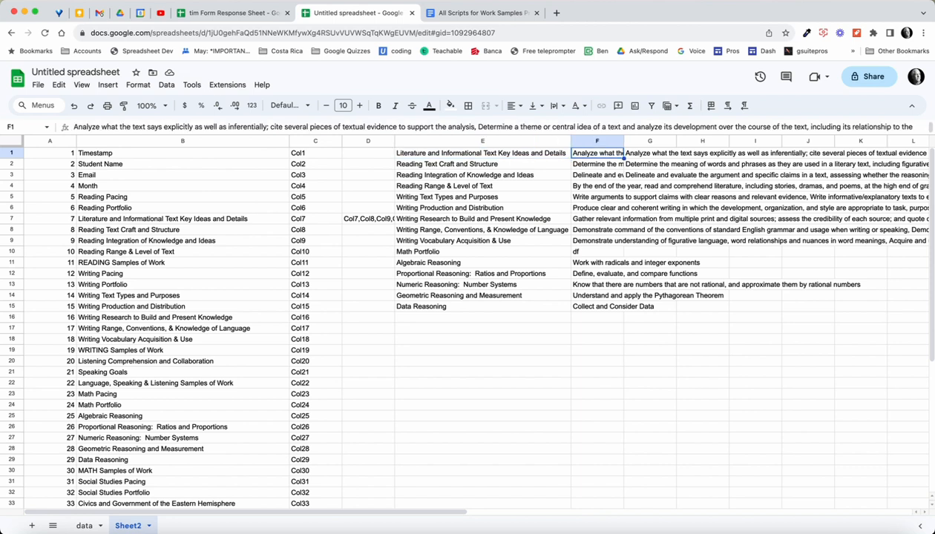
pyautogui.click(649, 153)
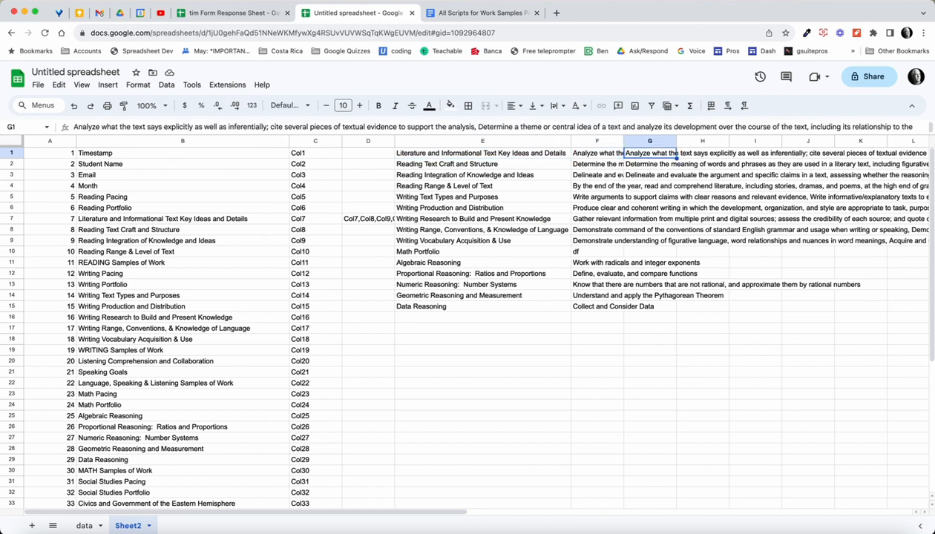